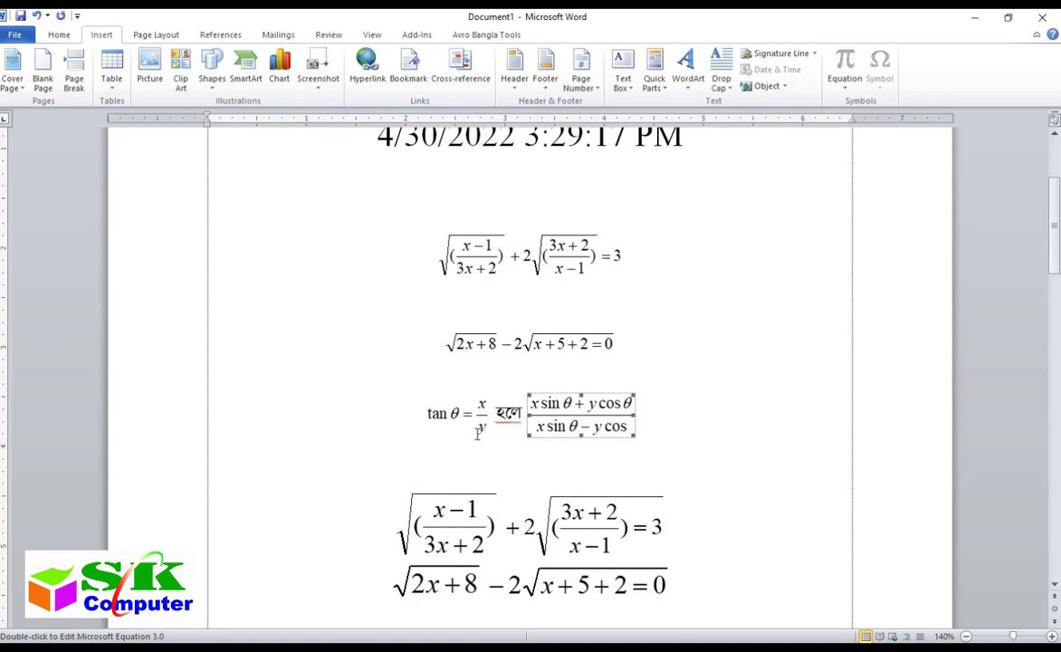
Insert a Microsoft Equation 3.0 object to the right of the sine-cosine fraction and enter s = {(x, y : x
click(651, 426)
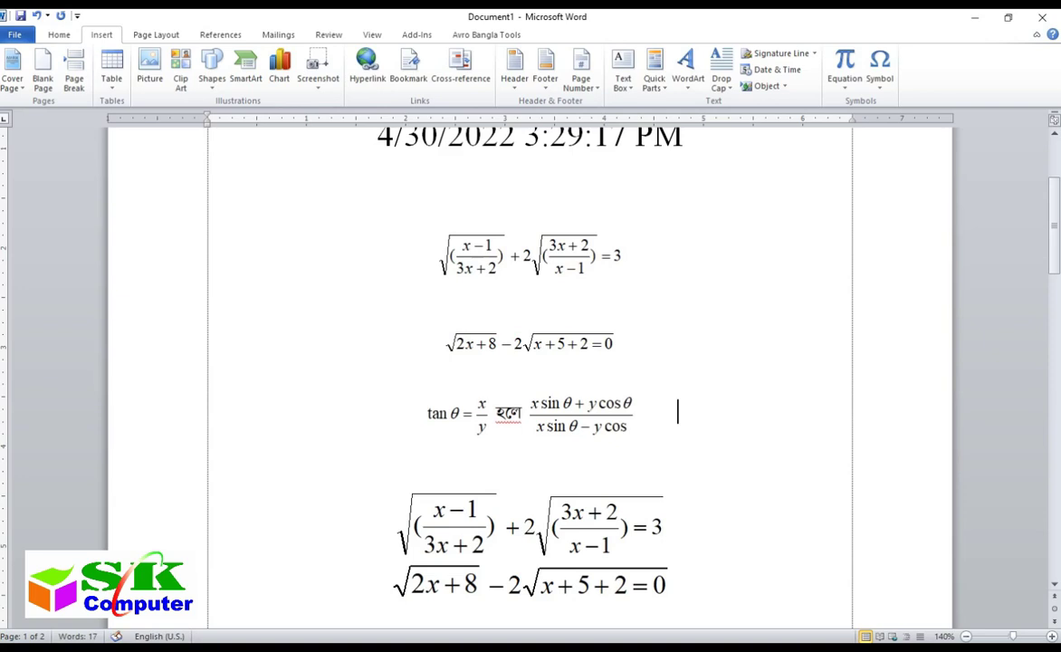
click(768, 88)
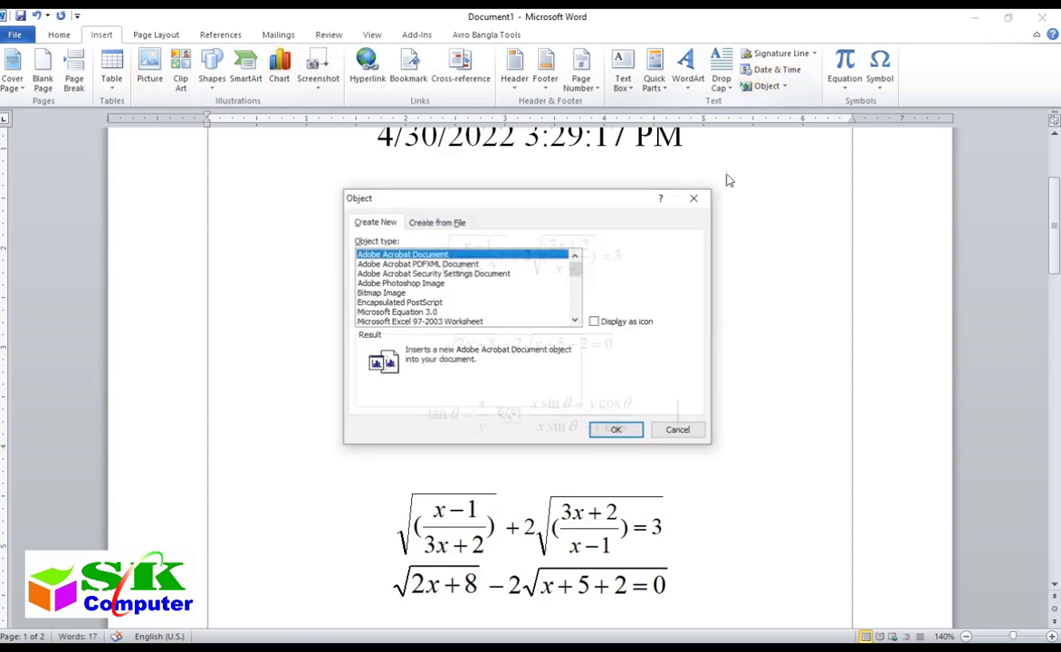
click(403, 311)
click(619, 431)
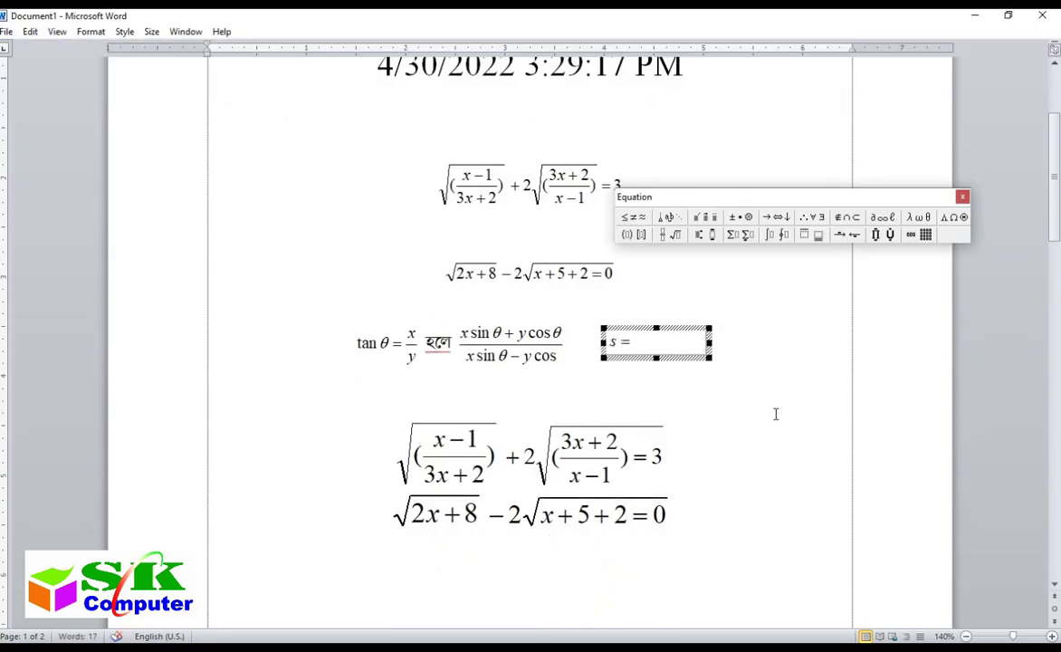
text(s = {(x, y : x2)
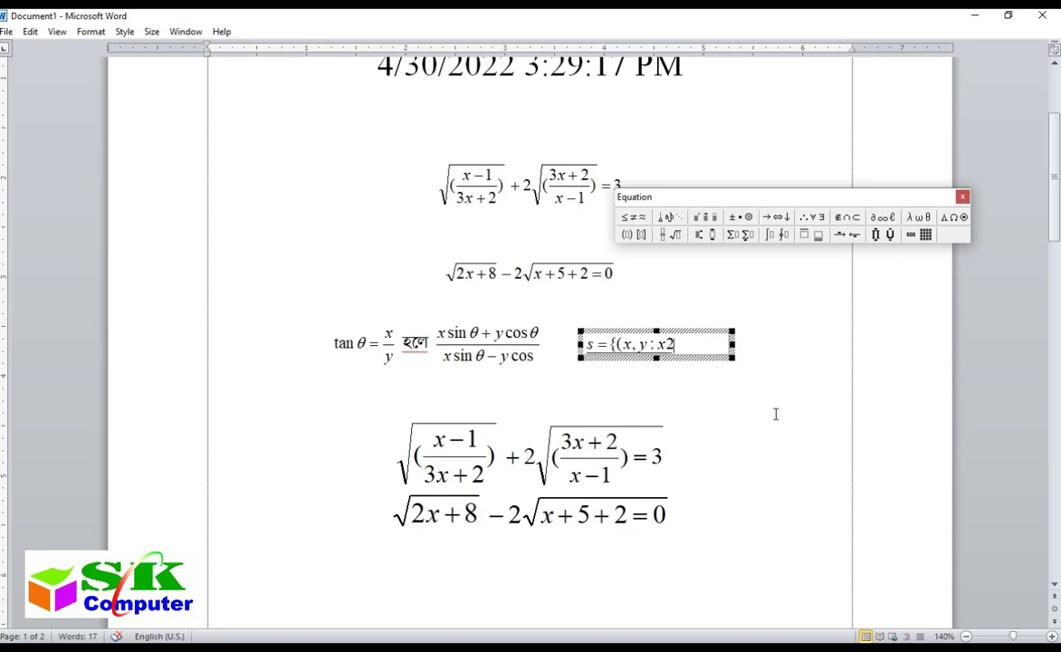
key(BackSpace)
Complete the set equation with x² + y² = 25}, using superscripts for the squares, and return to the document
click(701, 237)
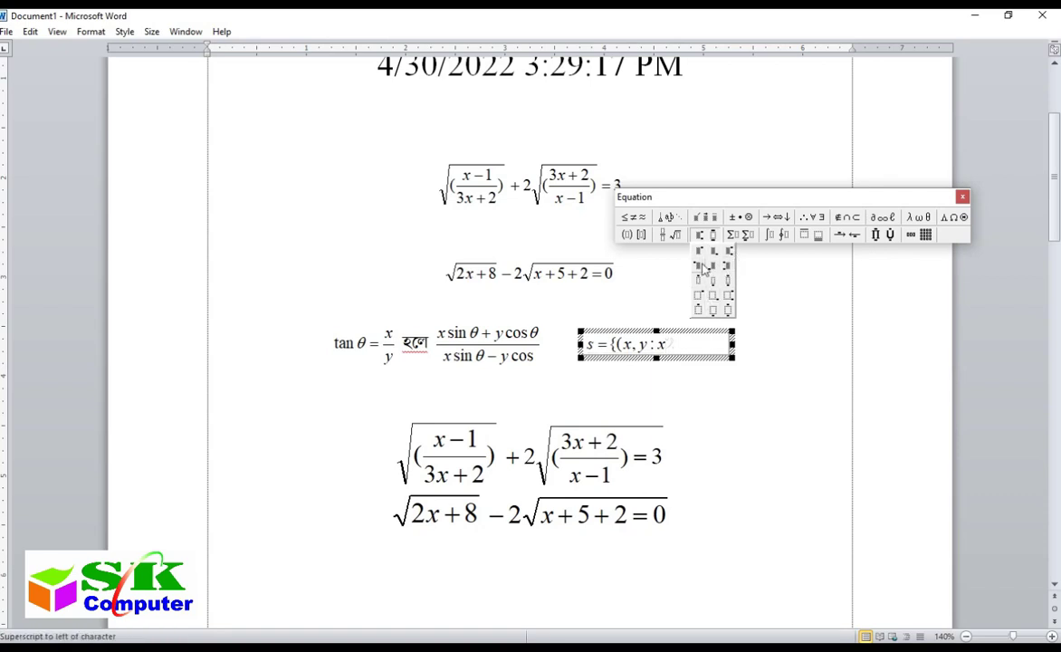
click(705, 280)
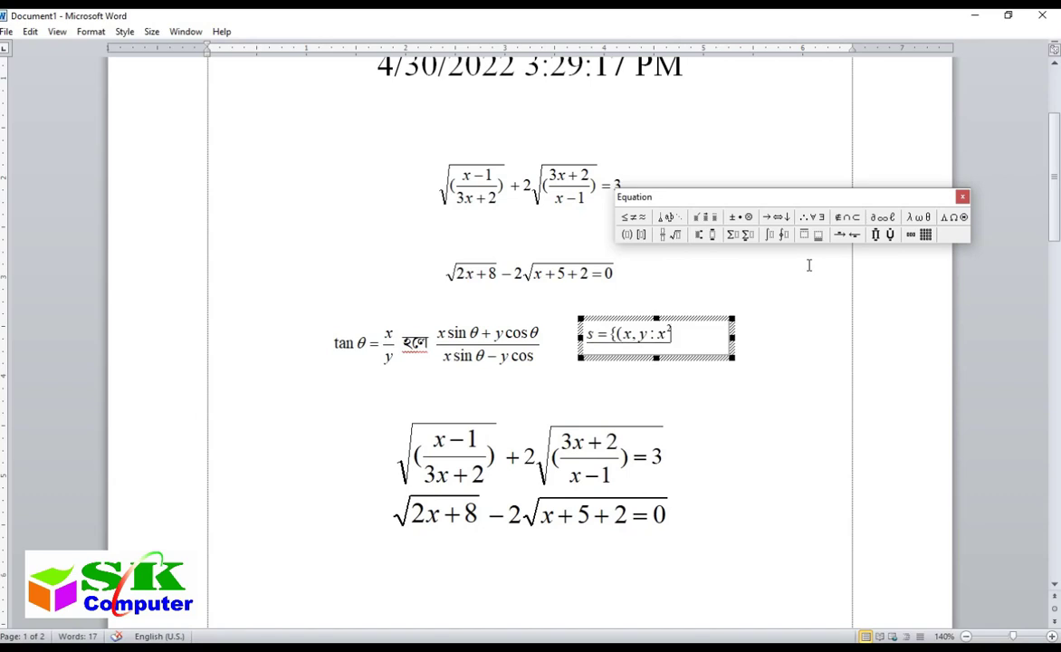
text(y)
click(698, 235)
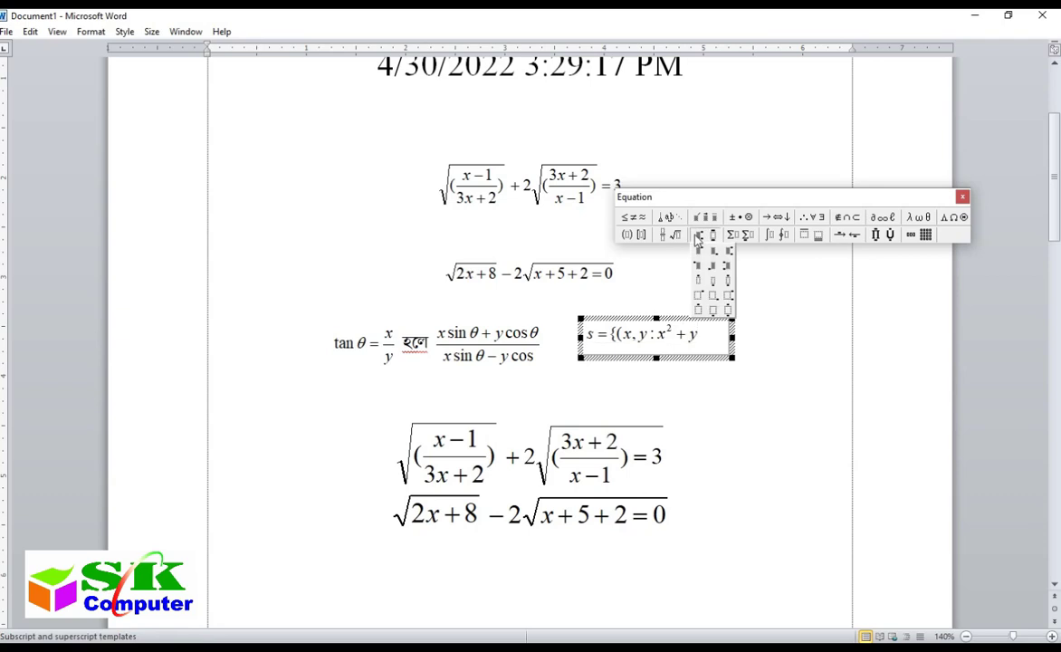
click(698, 250)
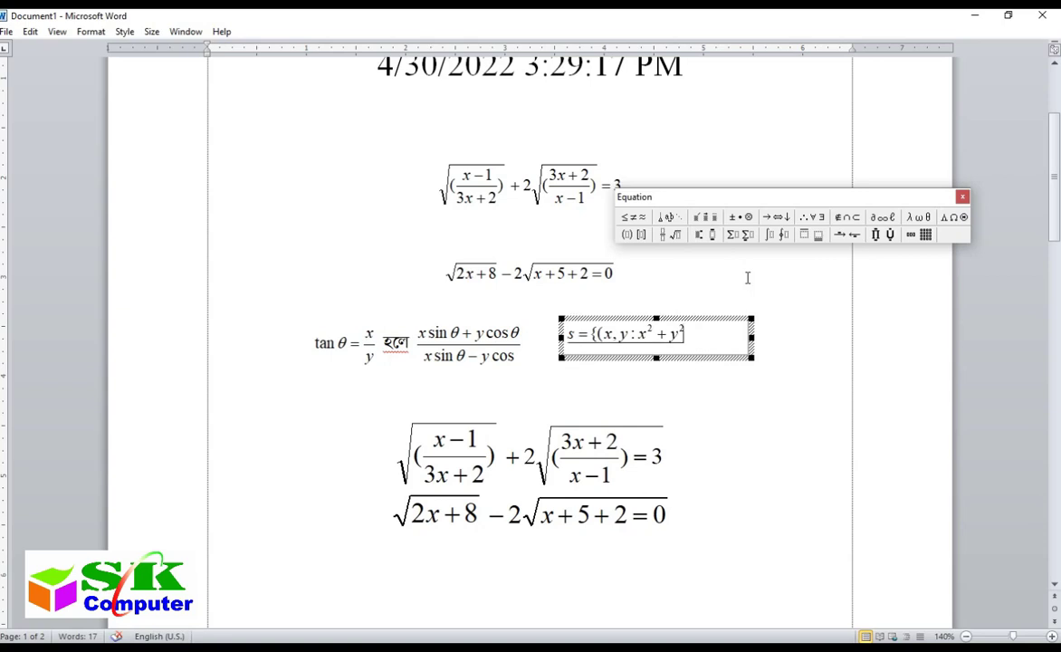
key(Right)
text(= 25})
click(768, 442)
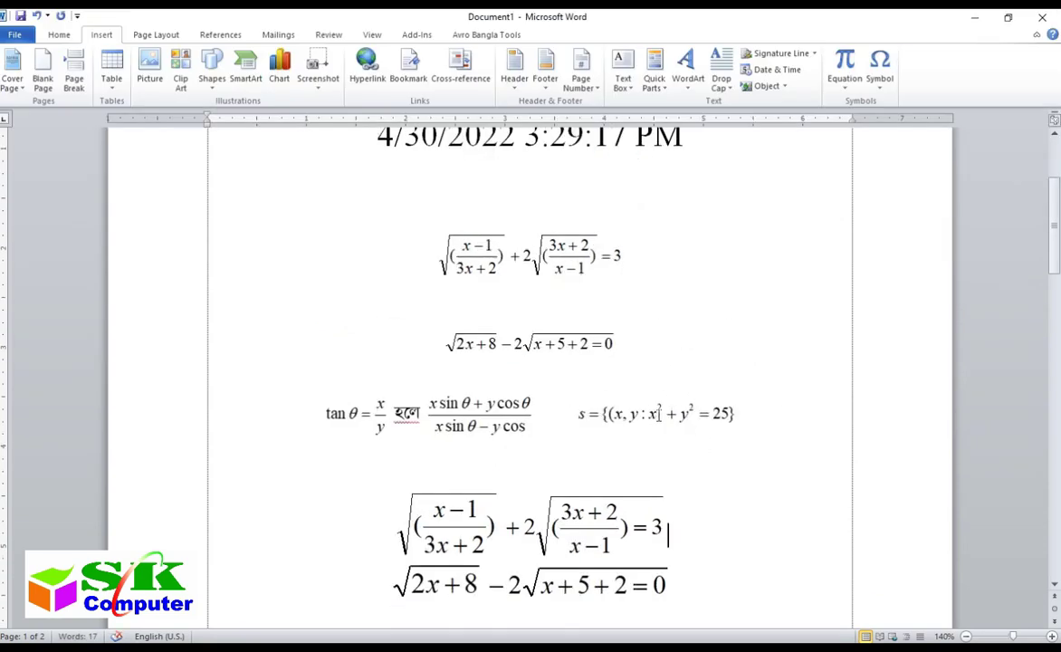
Add a new line below the tan θ line and insert an empty Microsoft Equation 3.0 object there
click(656, 418)
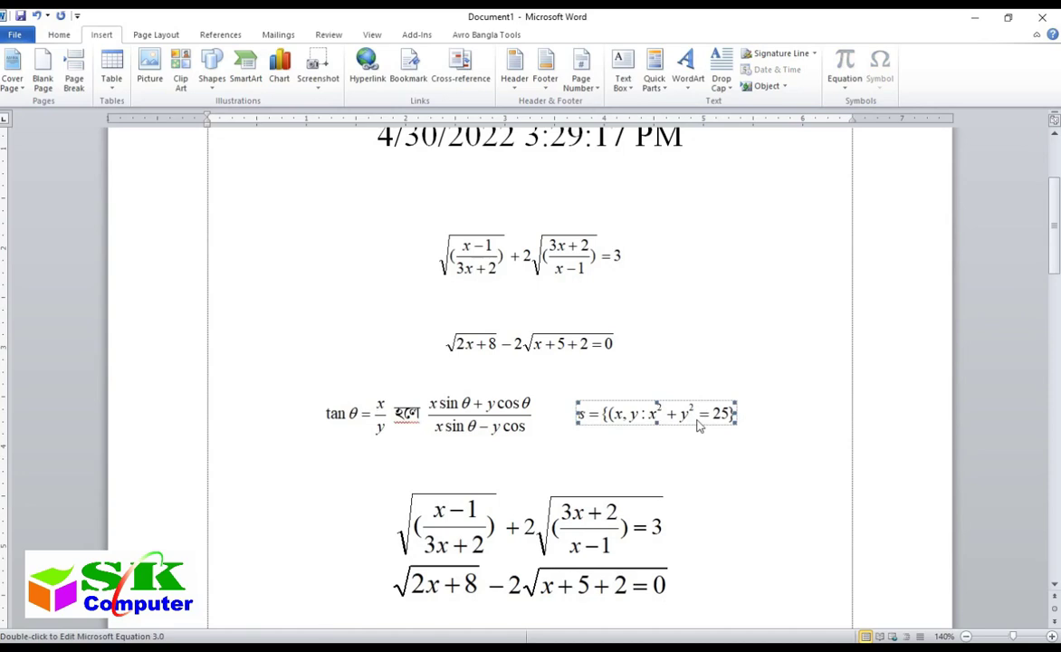
click(558, 450)
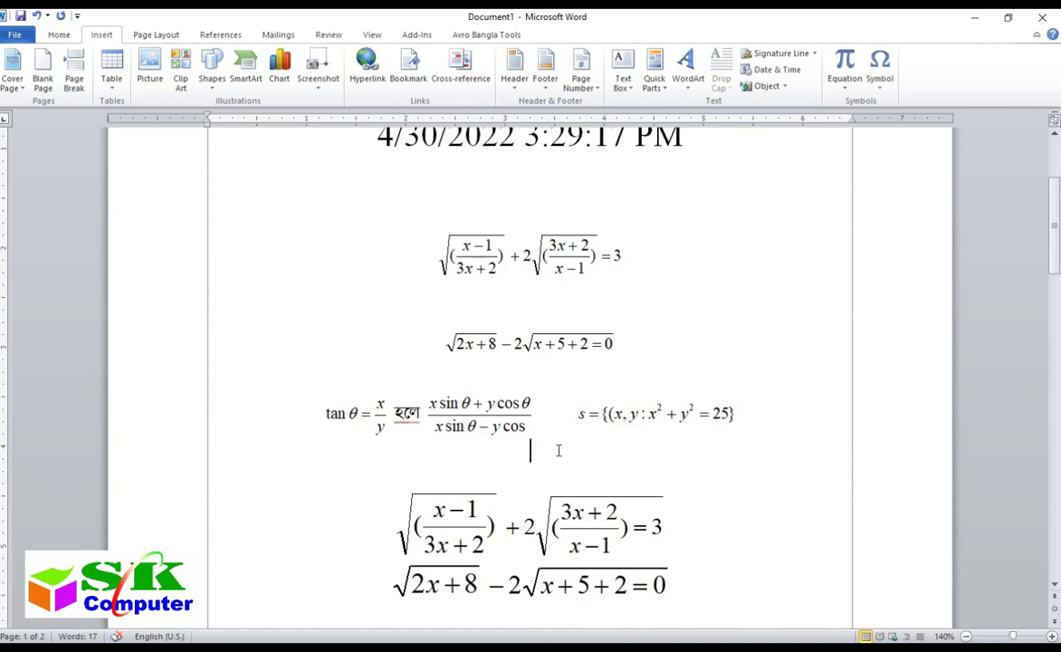
key(Return)
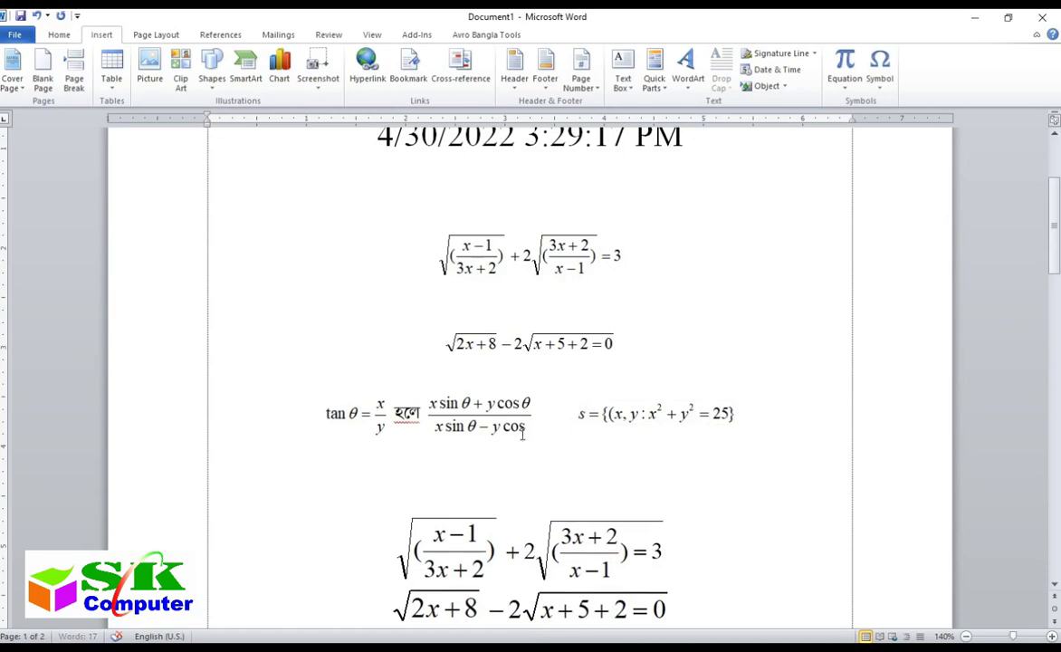
click(768, 86)
click(398, 312)
click(612, 431)
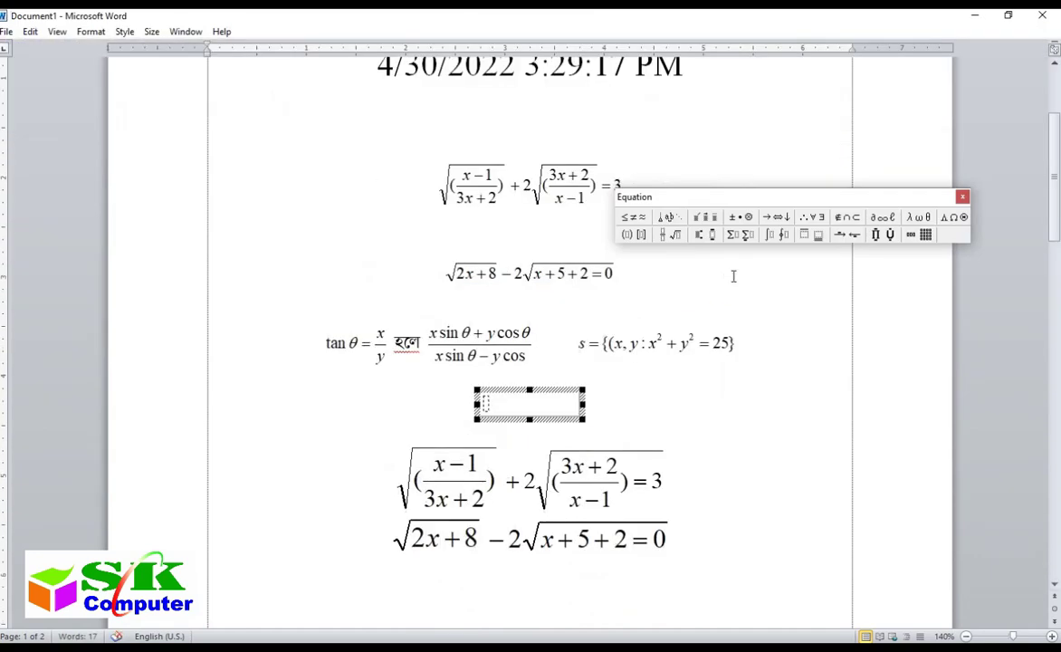
Enter the symbols ∇, lowercase rho ρ, uppercase Rho Ρ and uppercase Omega Ω in the new equation
click(888, 218)
mouse_move(787, 226)
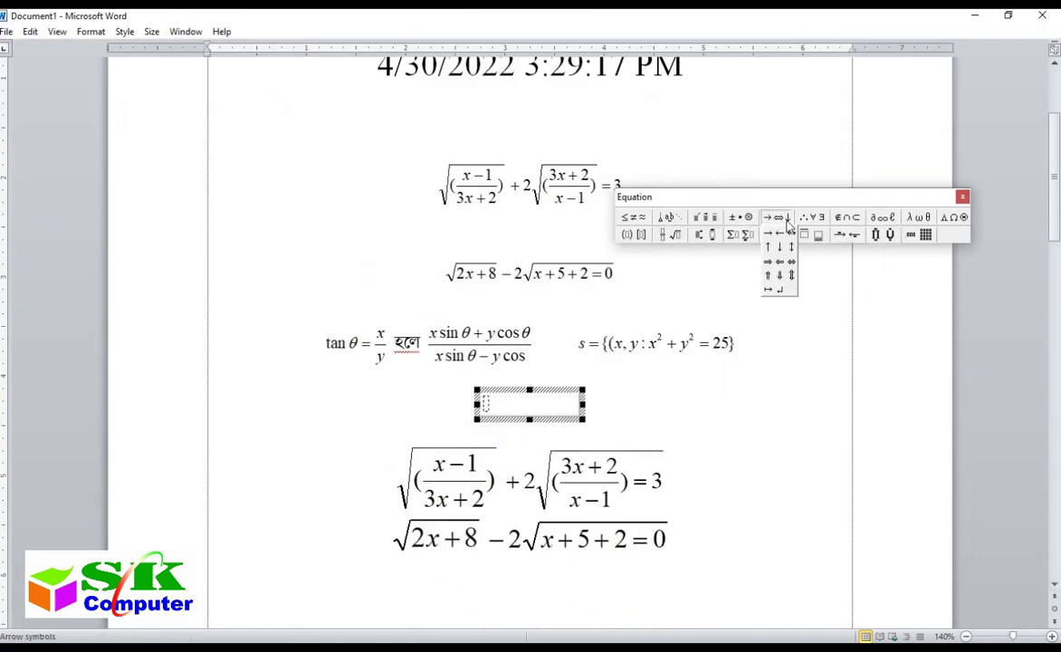
mouse_move(739, 219)
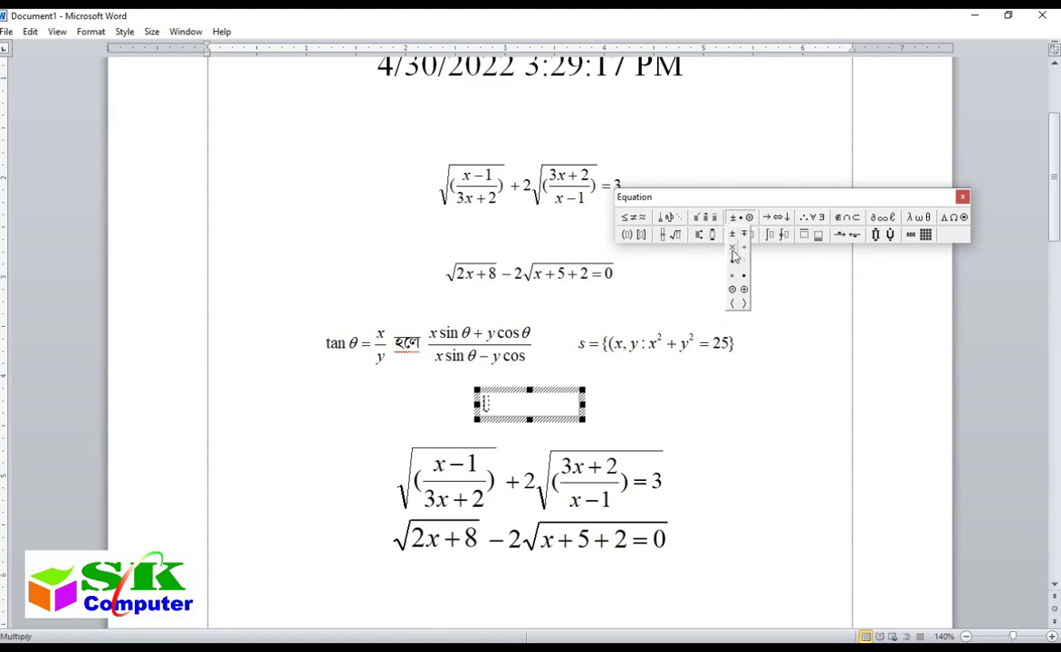
mouse_move(705, 220)
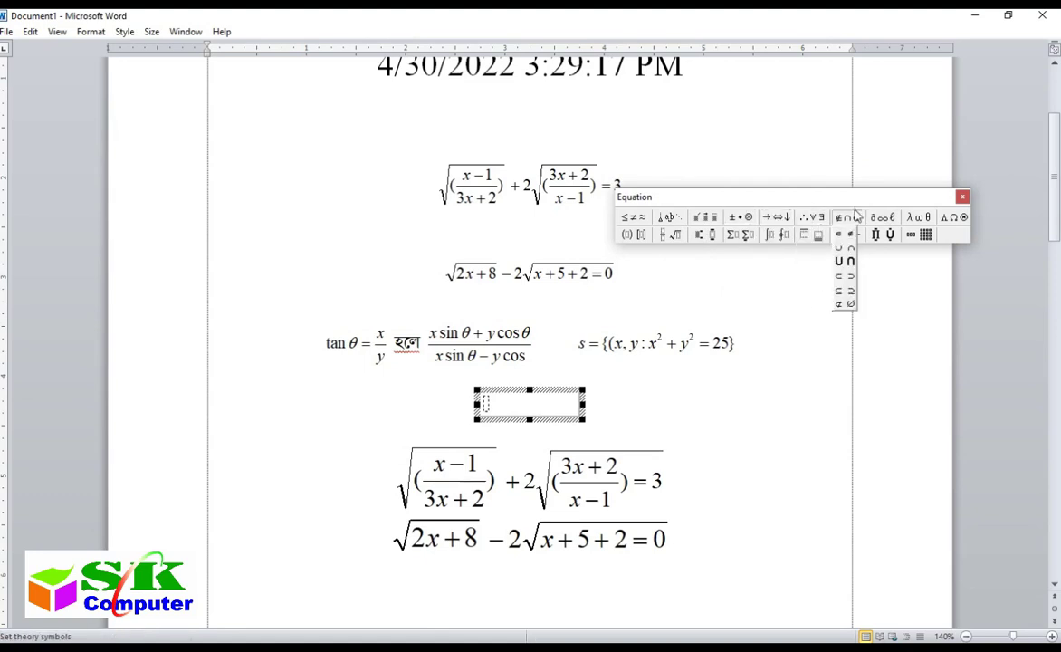
mouse_move(880, 219)
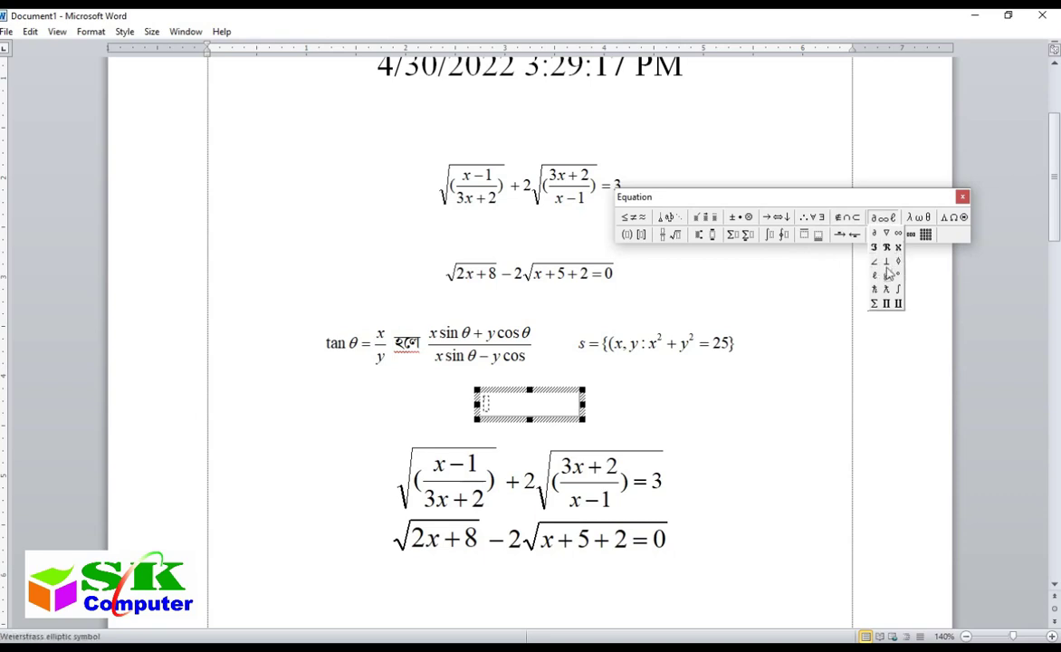
click(887, 234)
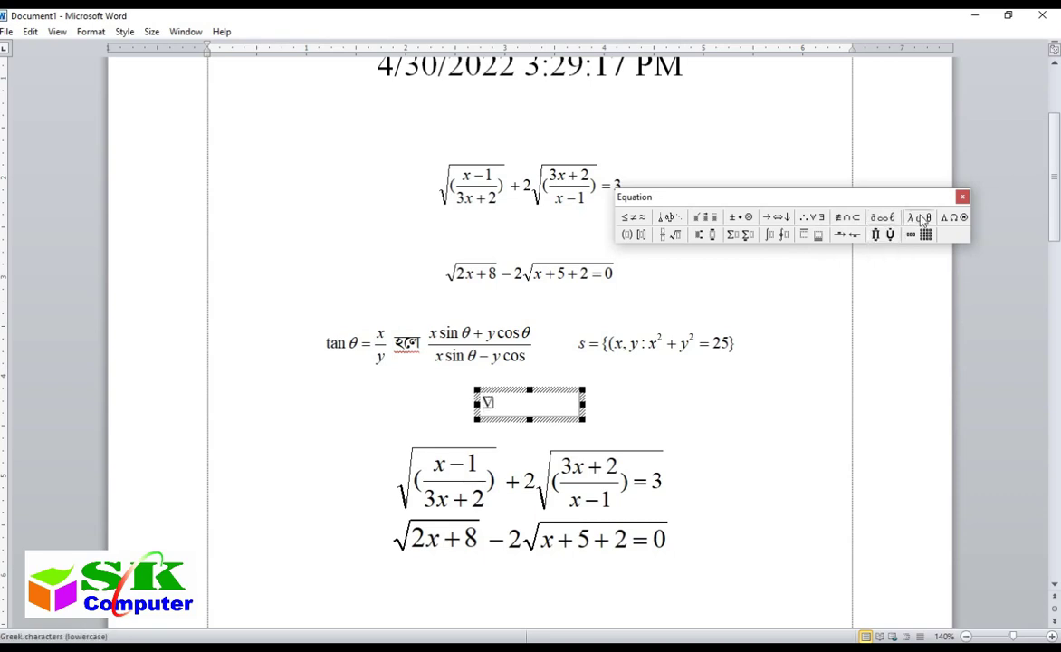
mouse_move(919, 218)
click(946, 290)
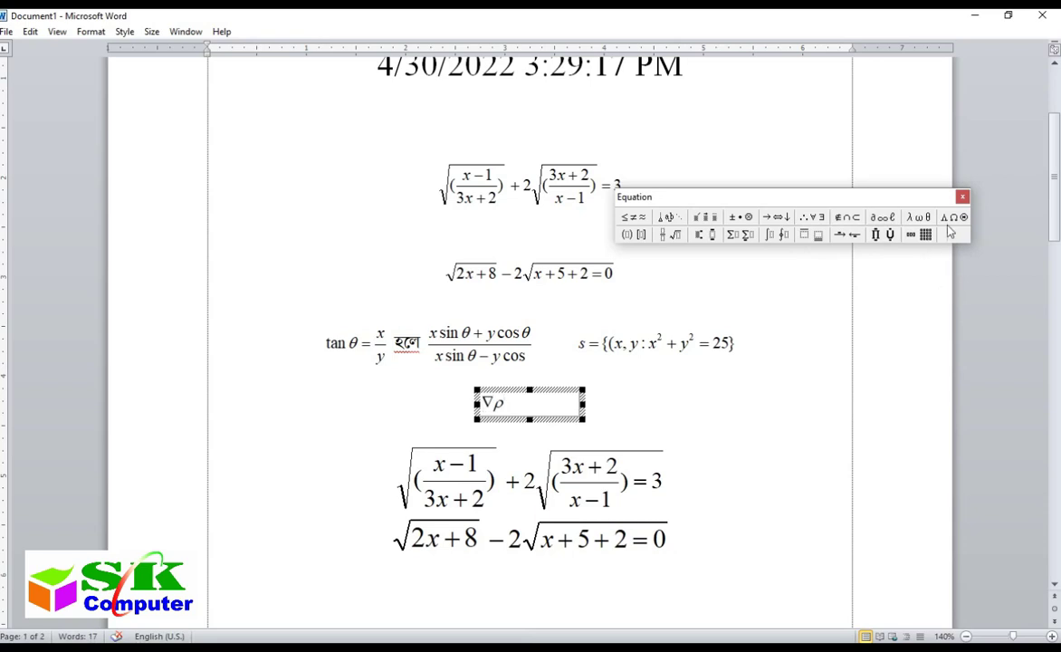
mouse_move(953, 217)
click(946, 290)
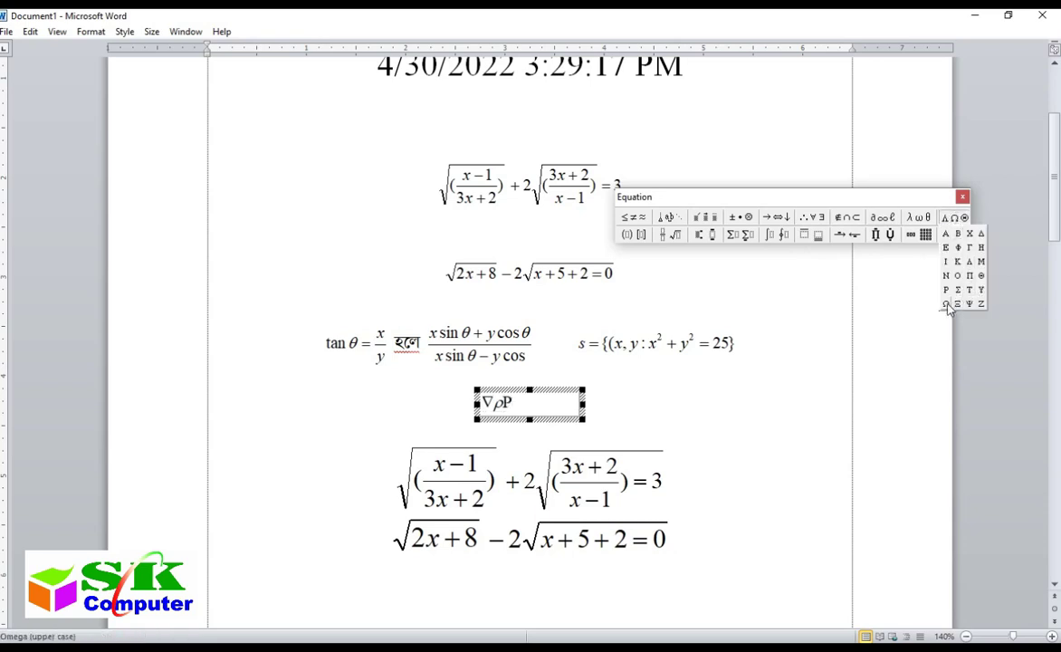
click(946, 303)
Append the relational symbols ⊲, ⊳ and ∝ to the symbol equation and return to the document
click(631, 217)
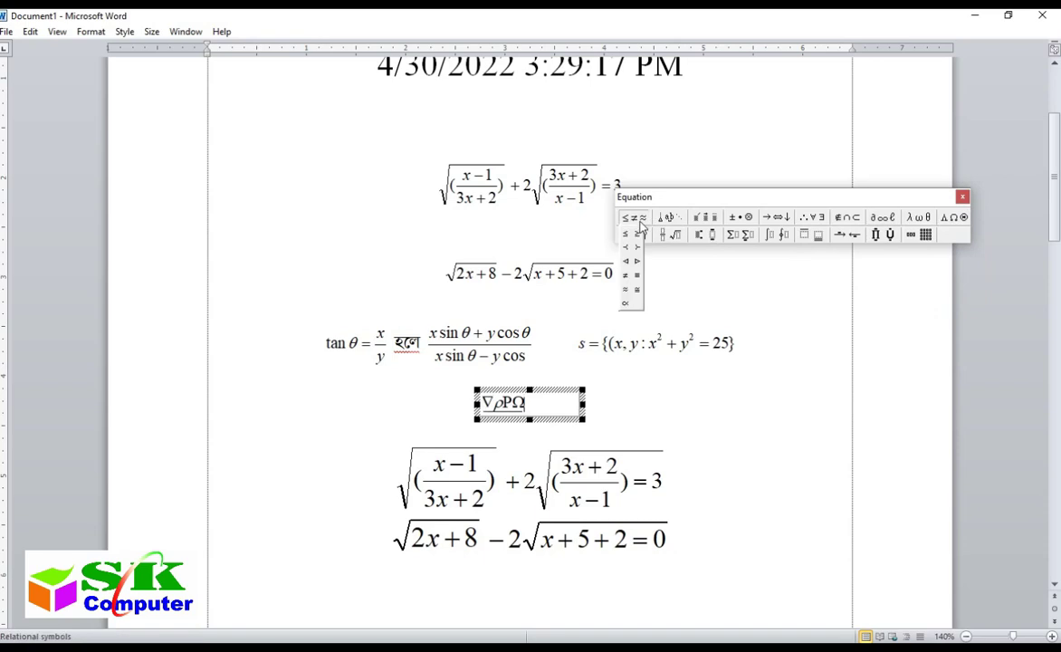
click(631, 271)
click(631, 217)
click(638, 263)
click(631, 218)
click(624, 305)
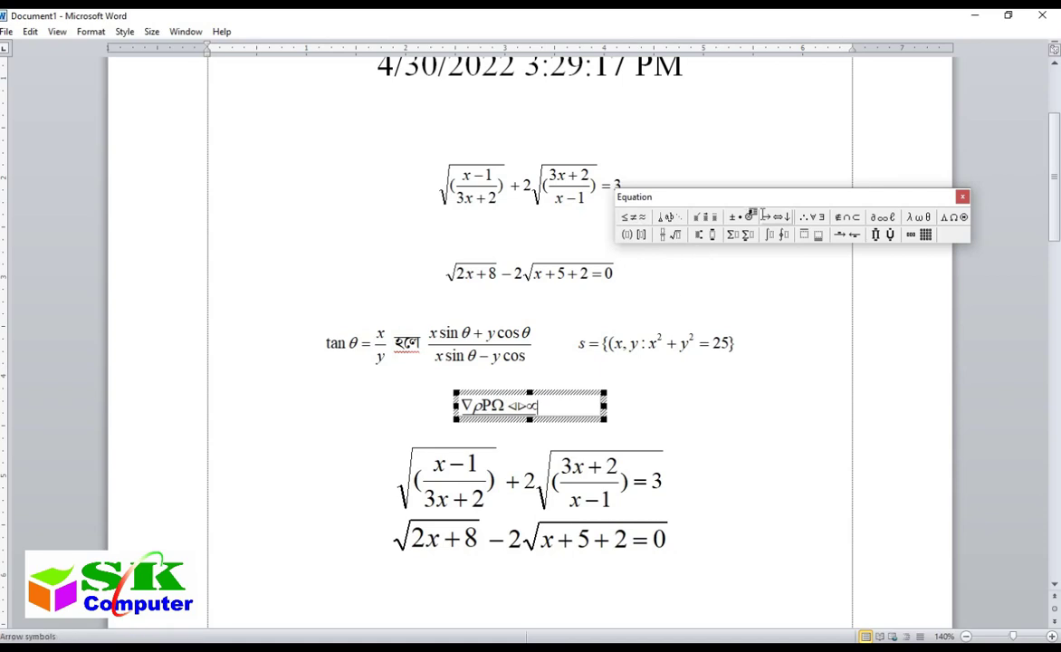
drag(585, 399, 457, 407)
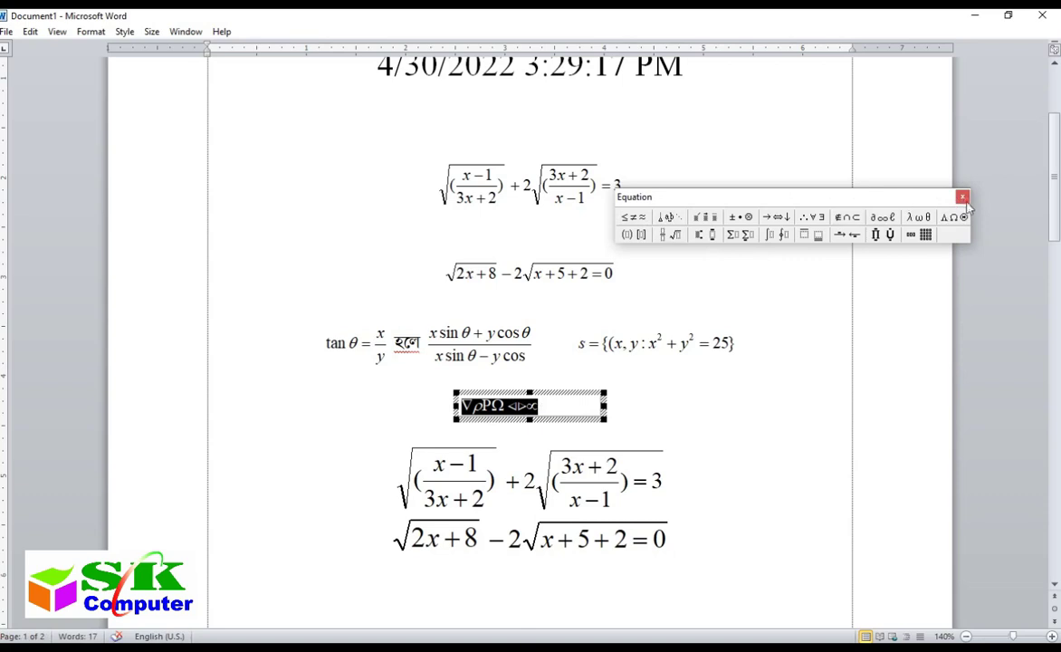
click(658, 413)
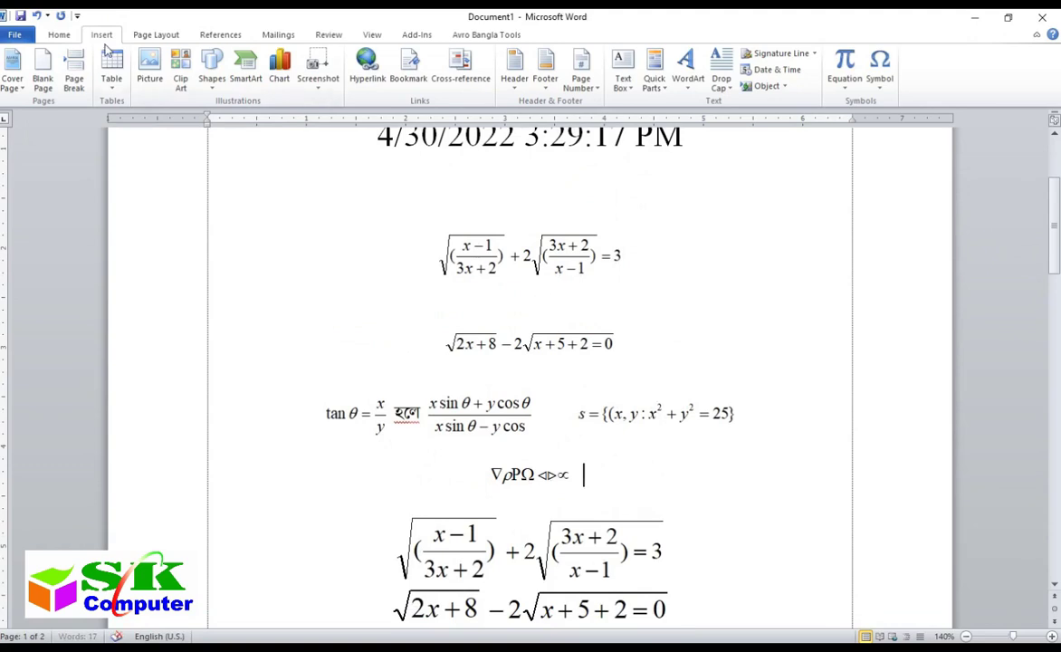
Insert another Microsoft Equation 3.0 object after the row of symbols
click(458, 413)
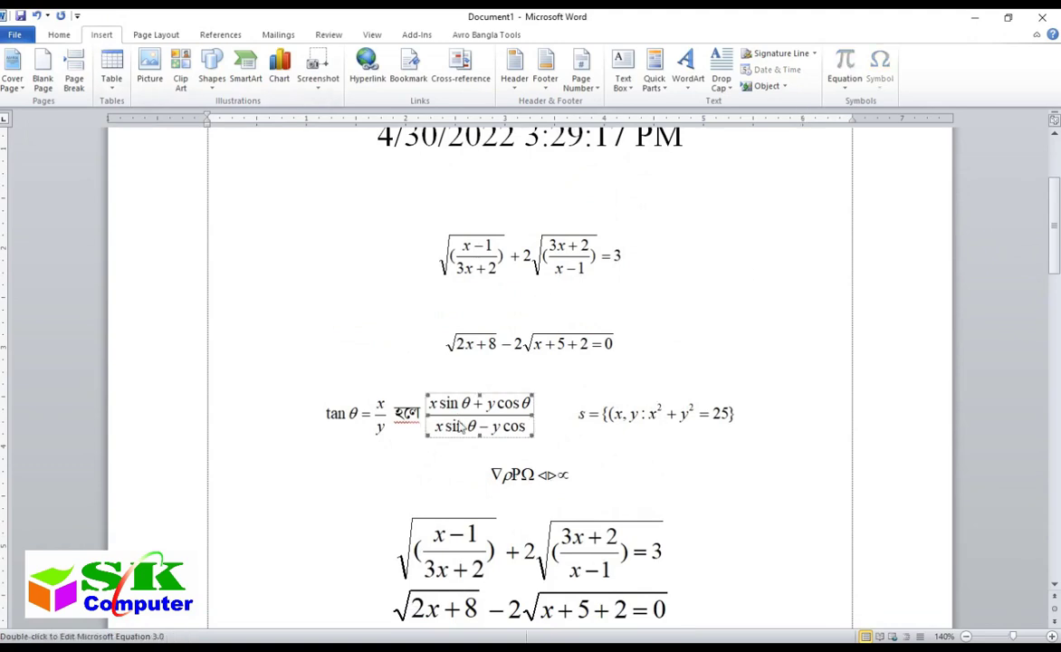
click(603, 474)
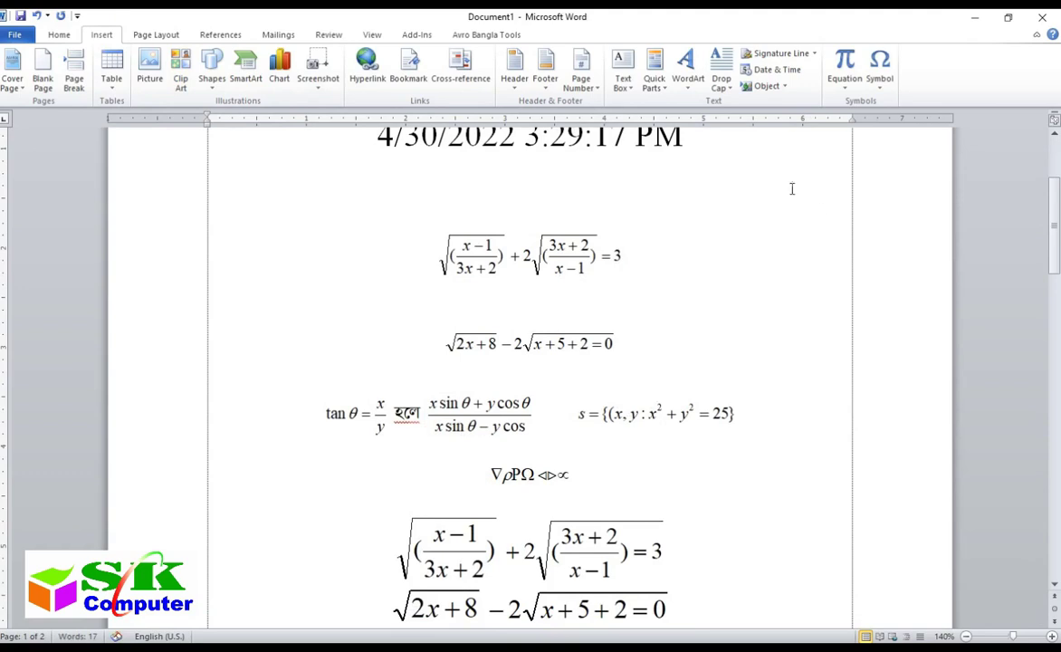
click(784, 87)
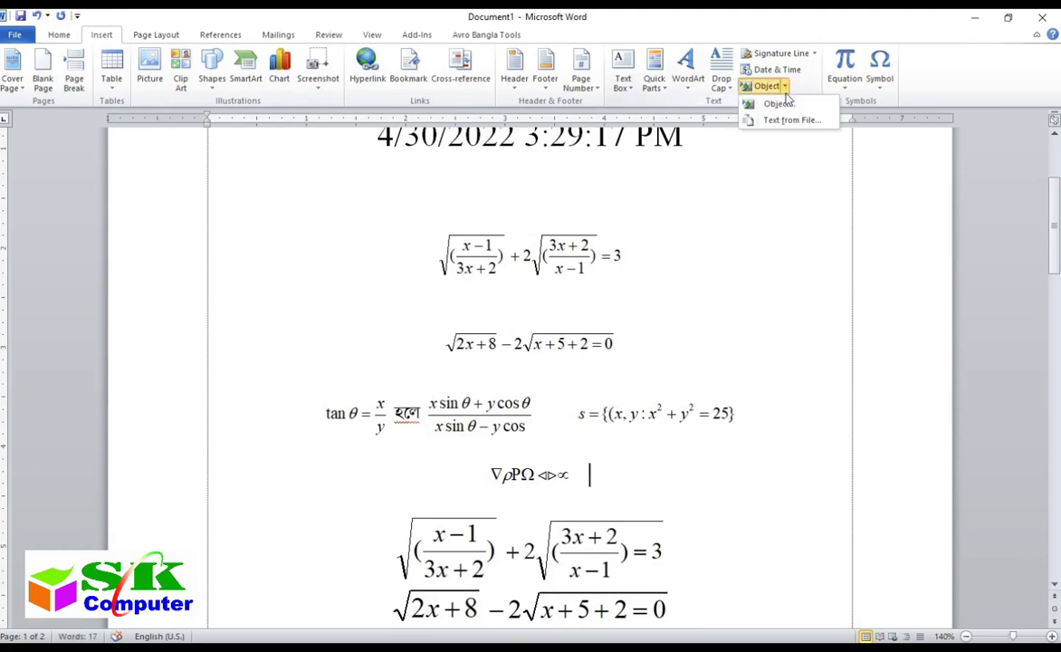
click(780, 98)
click(400, 302)
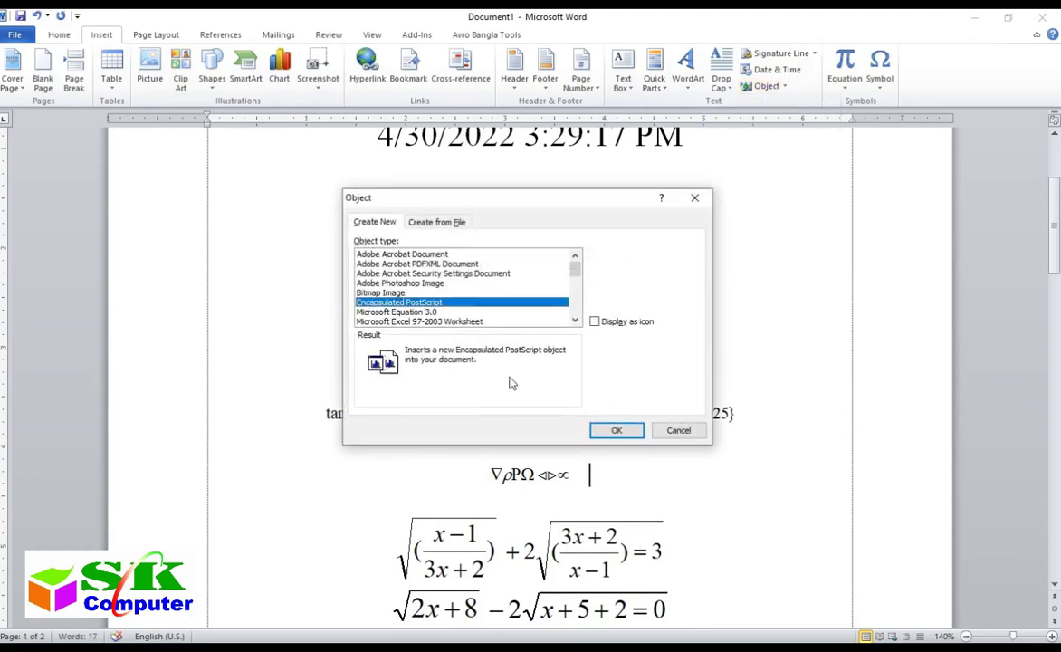
click(433, 312)
click(615, 430)
Enter the mixed number 2 2/5 in the equation using a fraction template
text(2)
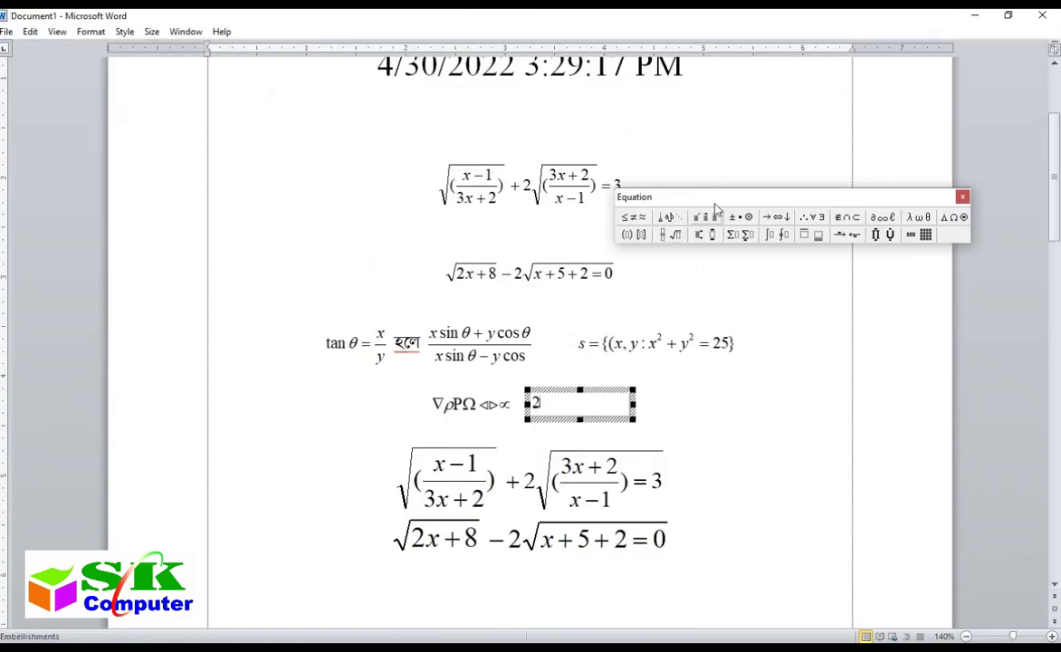
click(671, 235)
click(667, 252)
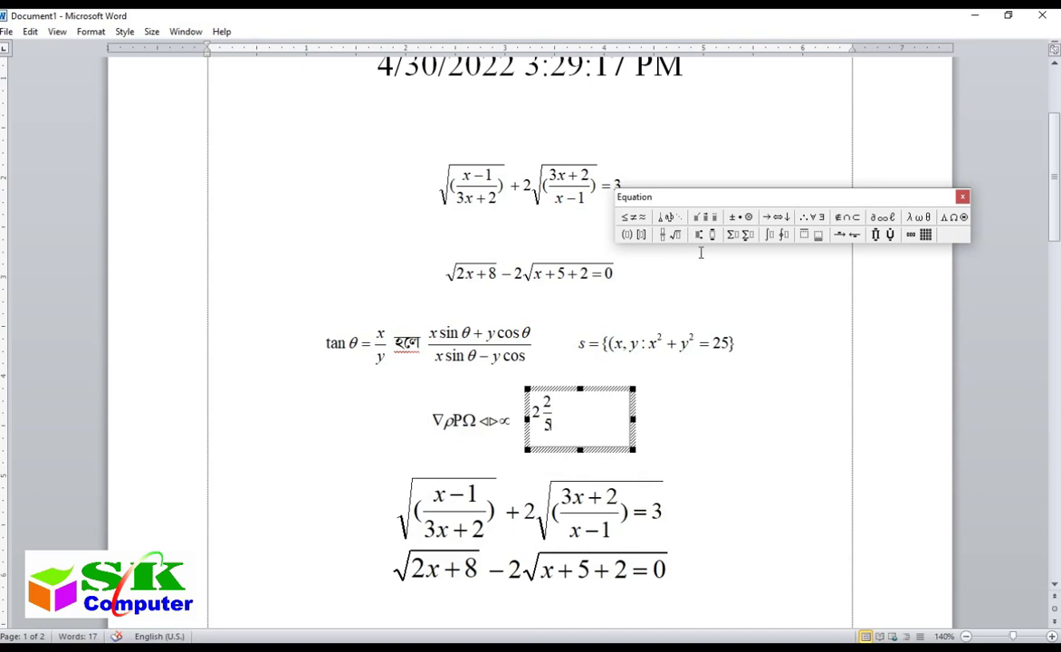
Apply the SutonnyMJ font to the whole mixed number in the equation and return to the document
drag(591, 415, 496, 384)
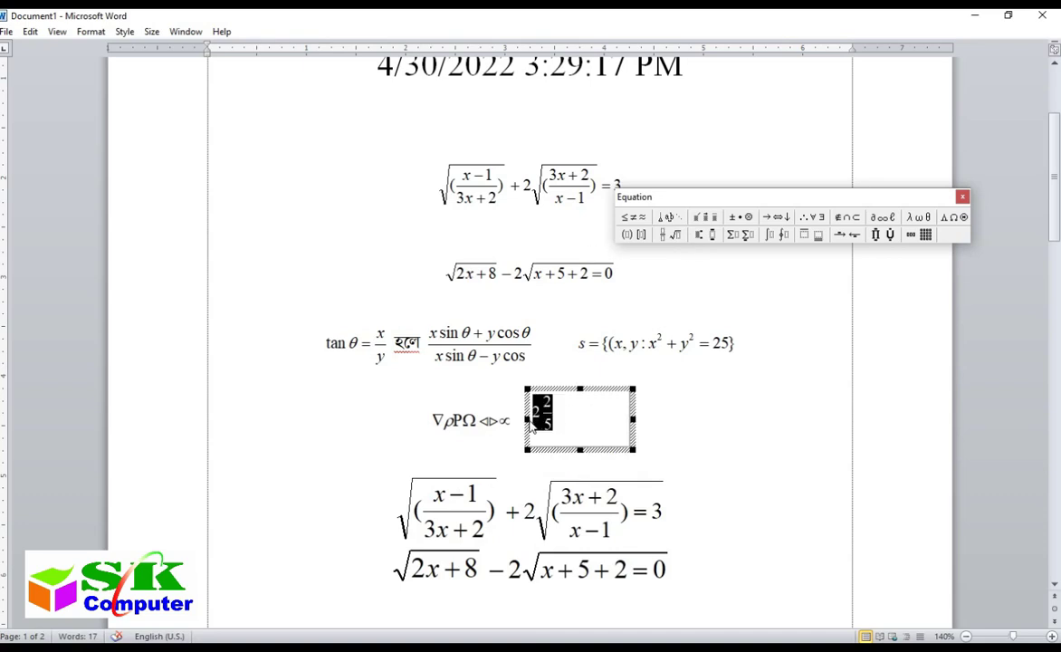
click(124, 32)
click(151, 148)
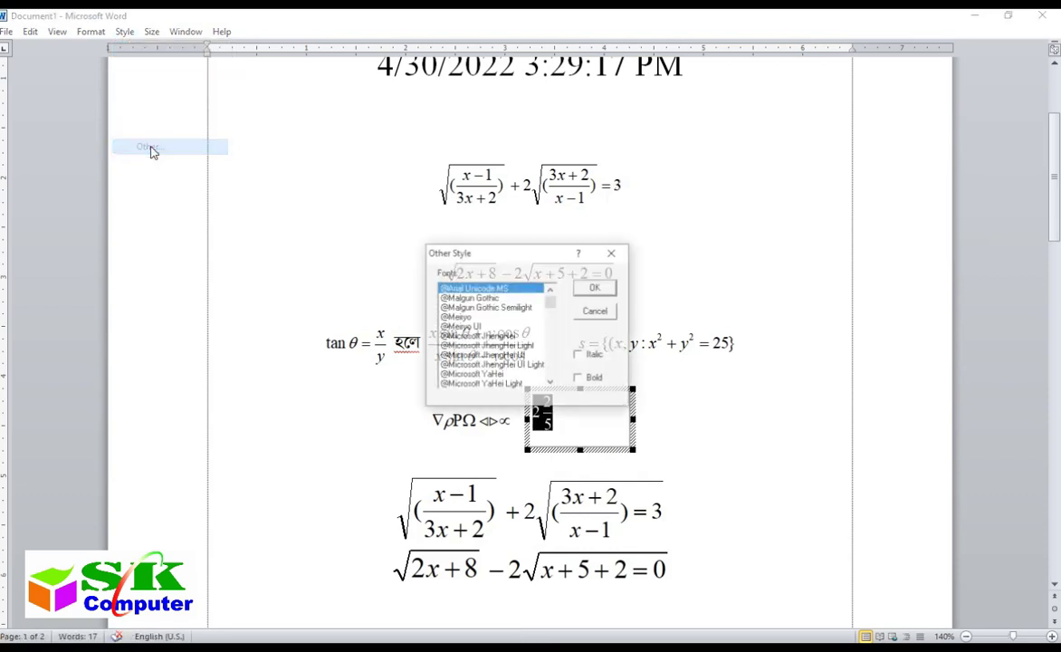
mouse_move(552, 367)
mouse_down()
mouse_move(553, 378)
mouse_move(556, 357)
mouse_move(558, 369)
mouse_up()
drag(550, 291, 549, 291)
drag(554, 382, 551, 384)
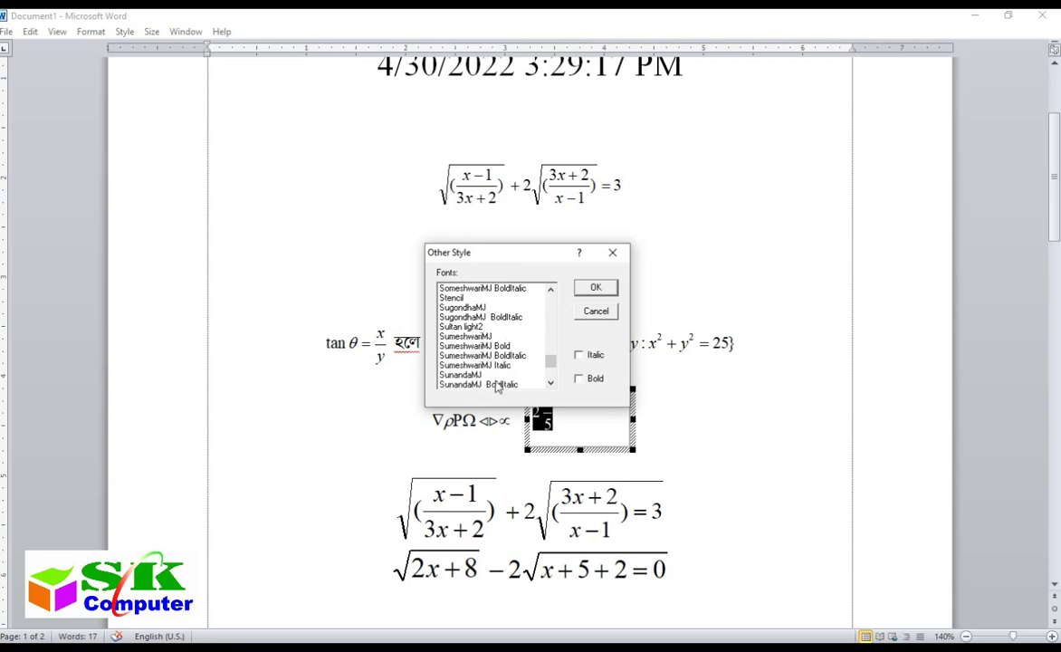
drag(551, 292, 554, 294)
click(464, 363)
scroll(468, 362, down, 5)
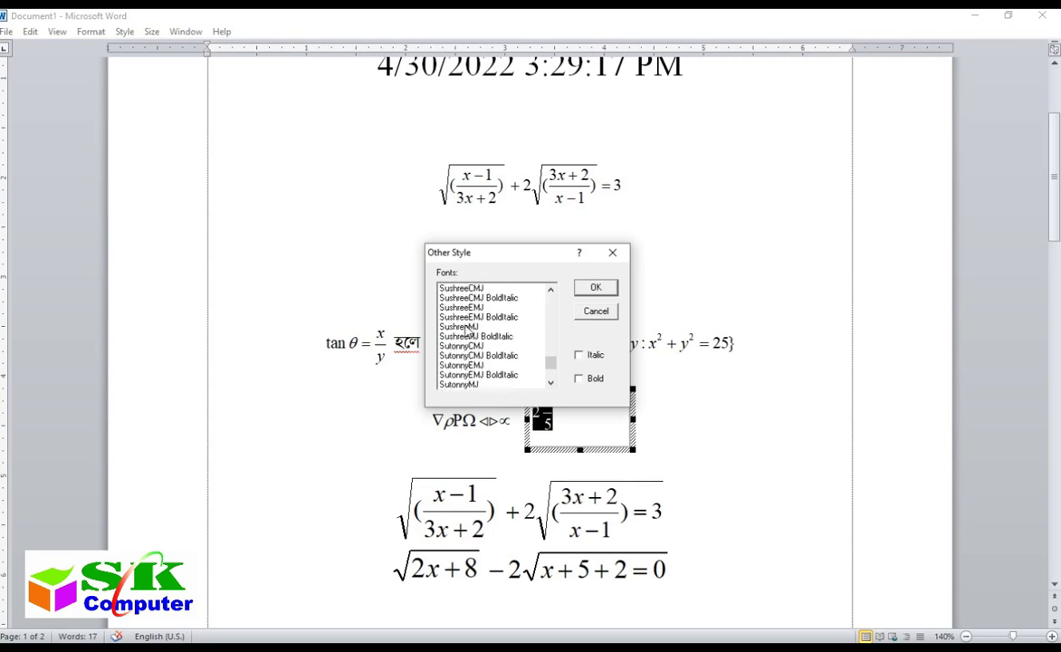
click(462, 326)
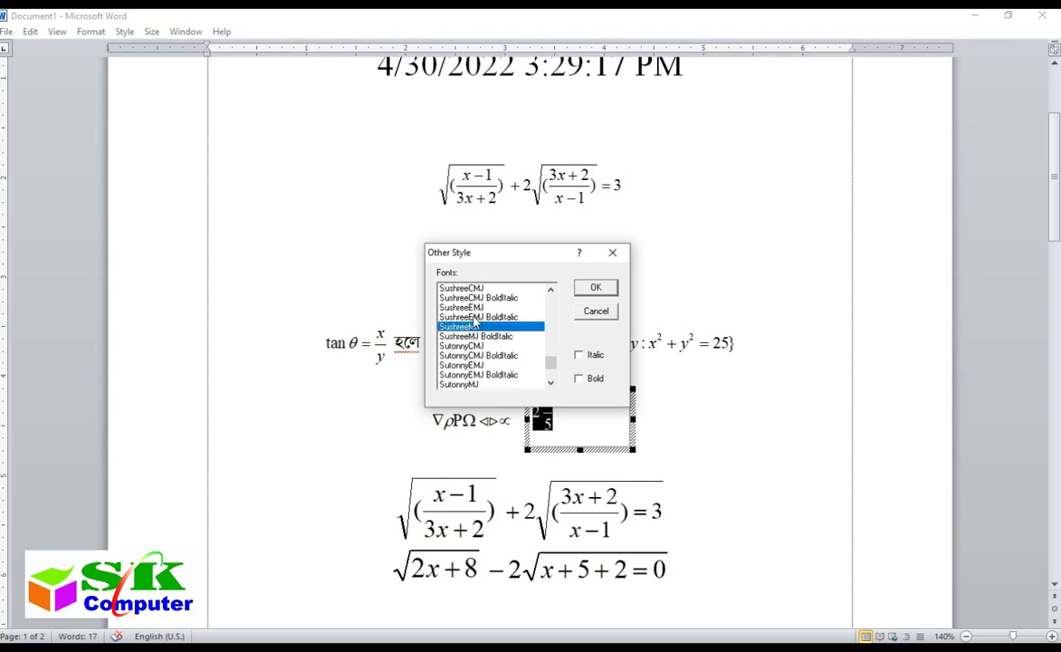
scroll(471, 330, down, 1)
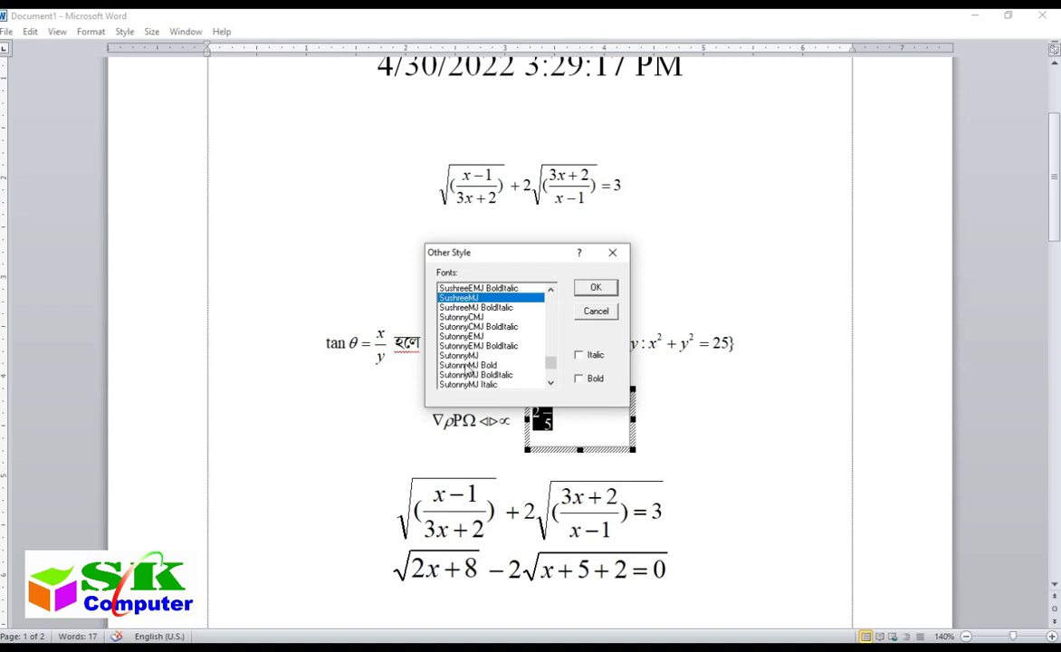
click(460, 357)
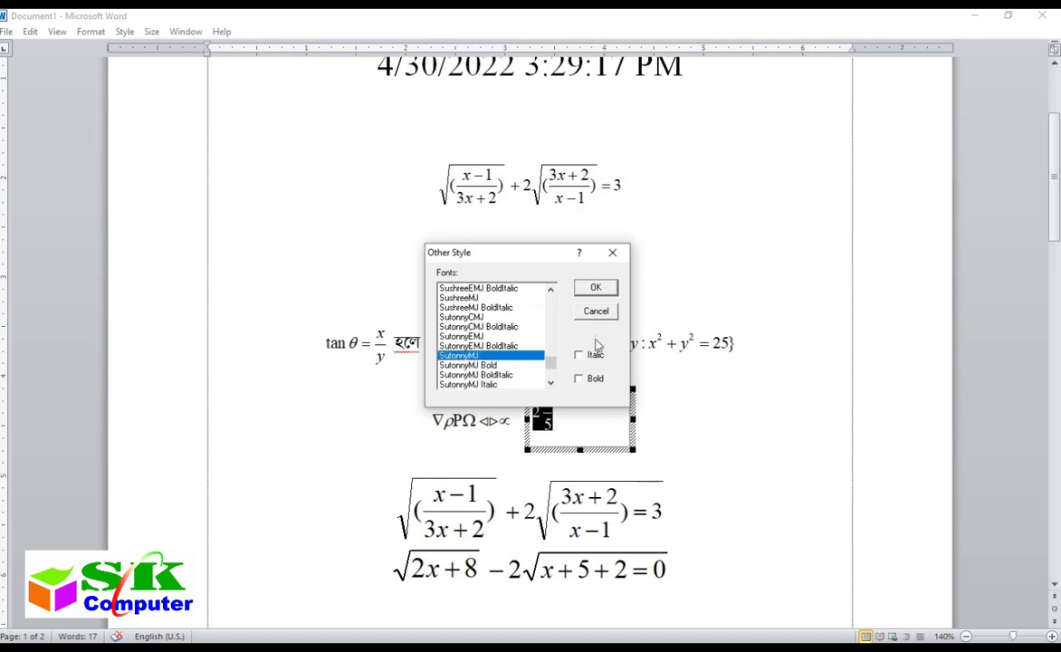
click(593, 289)
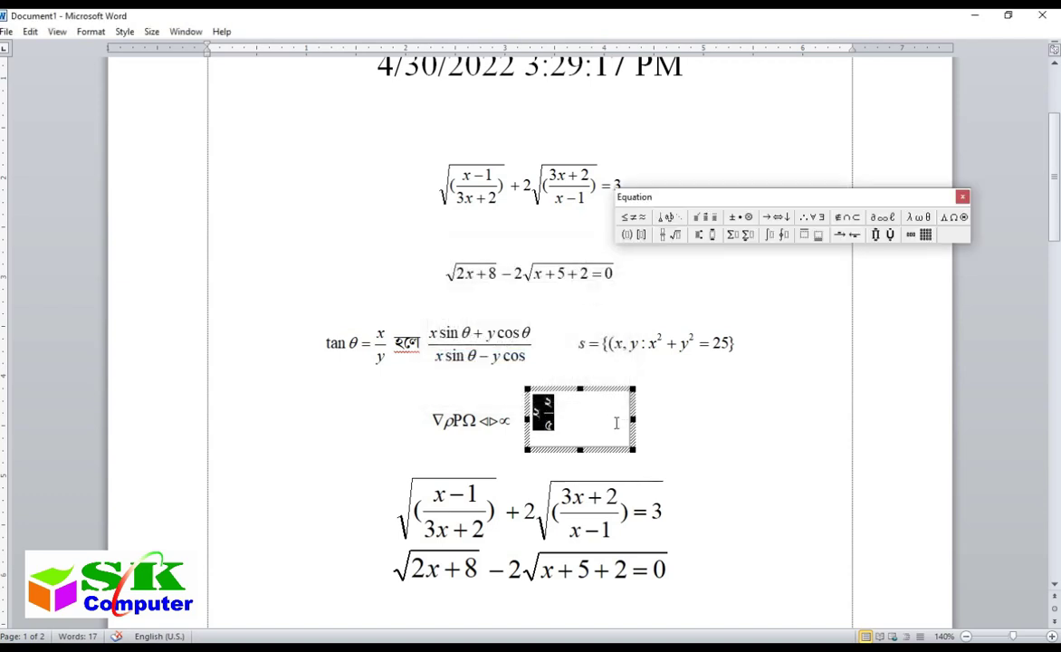
click(681, 429)
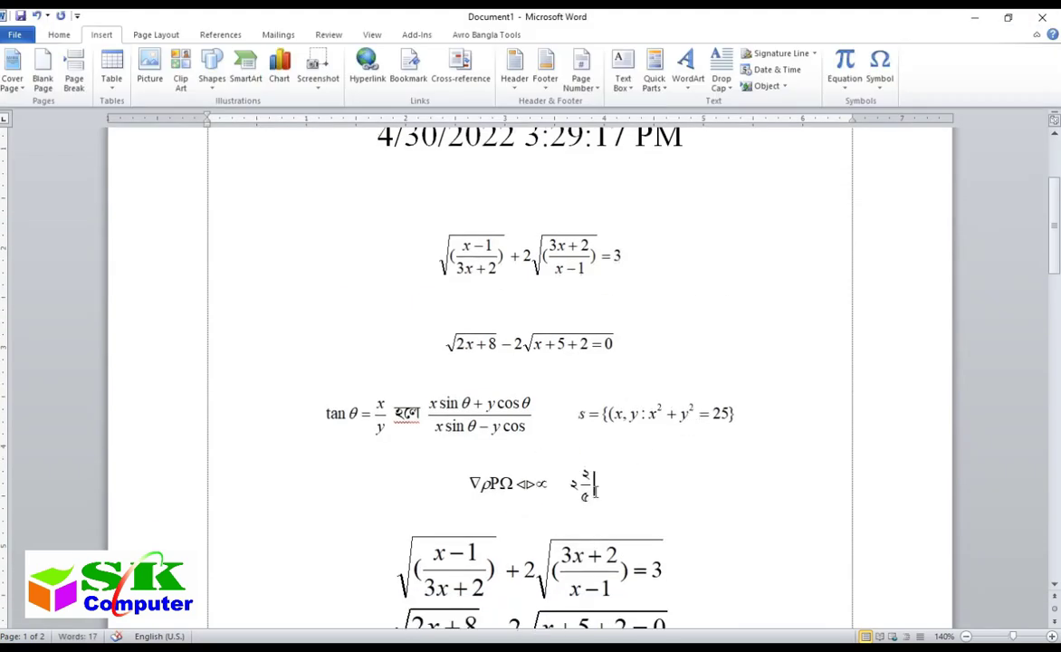
Enlarge the mixed number's equation object slightly beside the row of symbols
click(691, 460)
click(586, 494)
drag(589, 501, 600, 517)
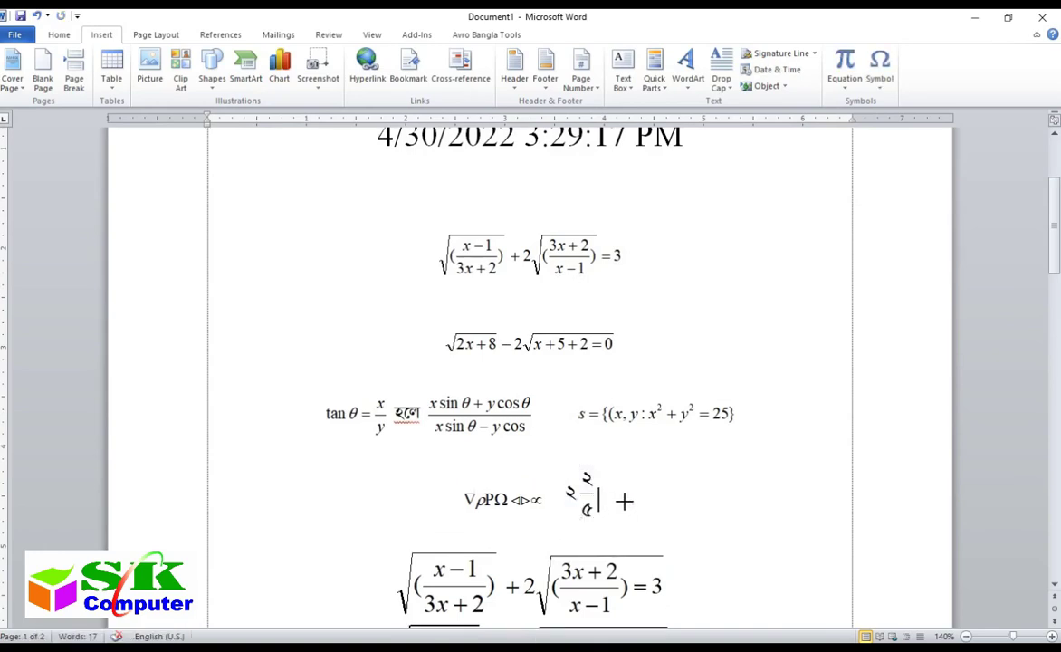
click(640, 495)
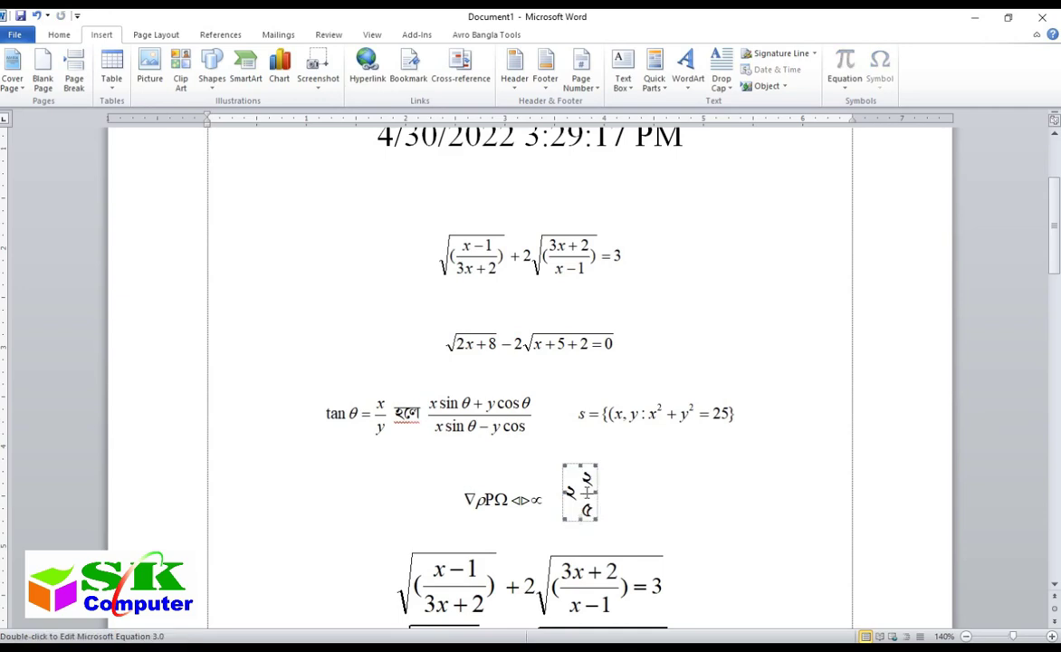
Reopen the mixed number equation, reapply the SutonnyMJ font through the other style options and return to the document
double_click(585, 492)
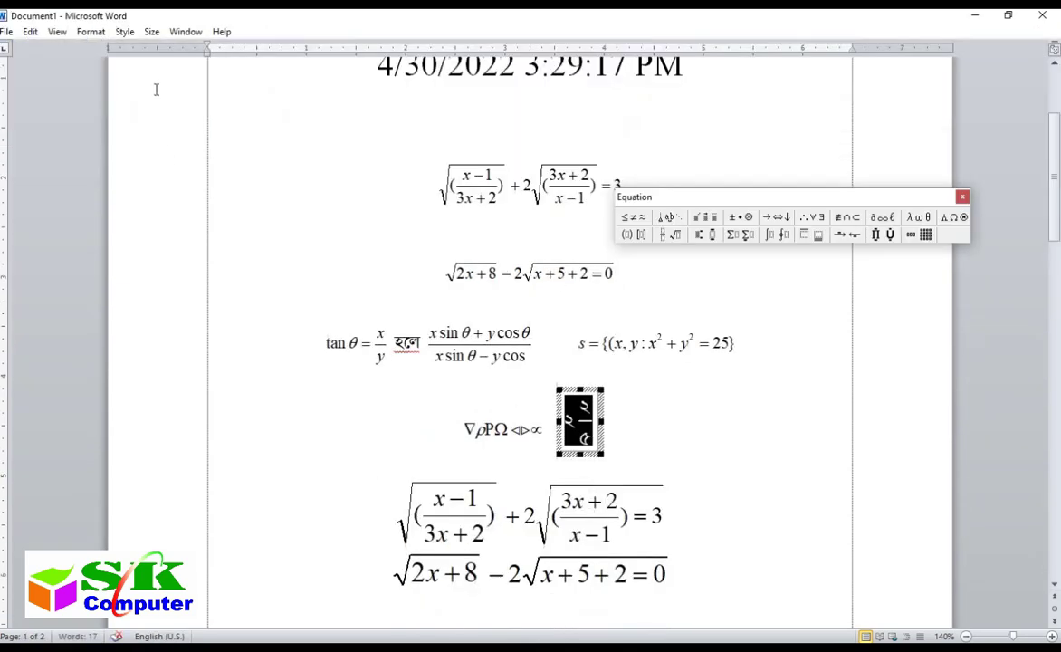
click(127, 33)
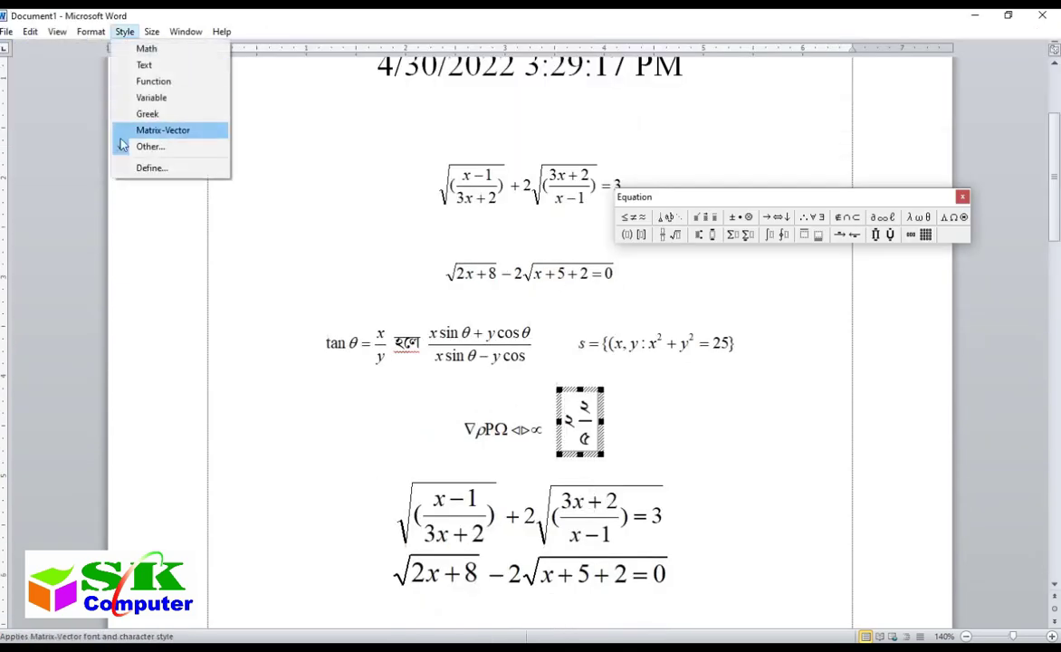
click(150, 144)
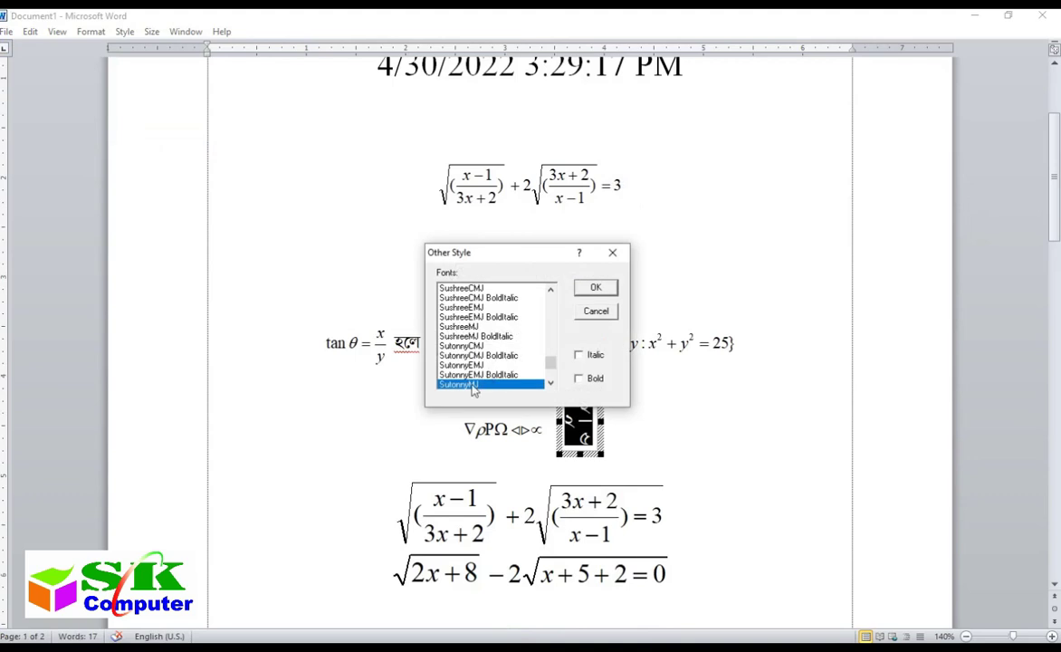
click(595, 287)
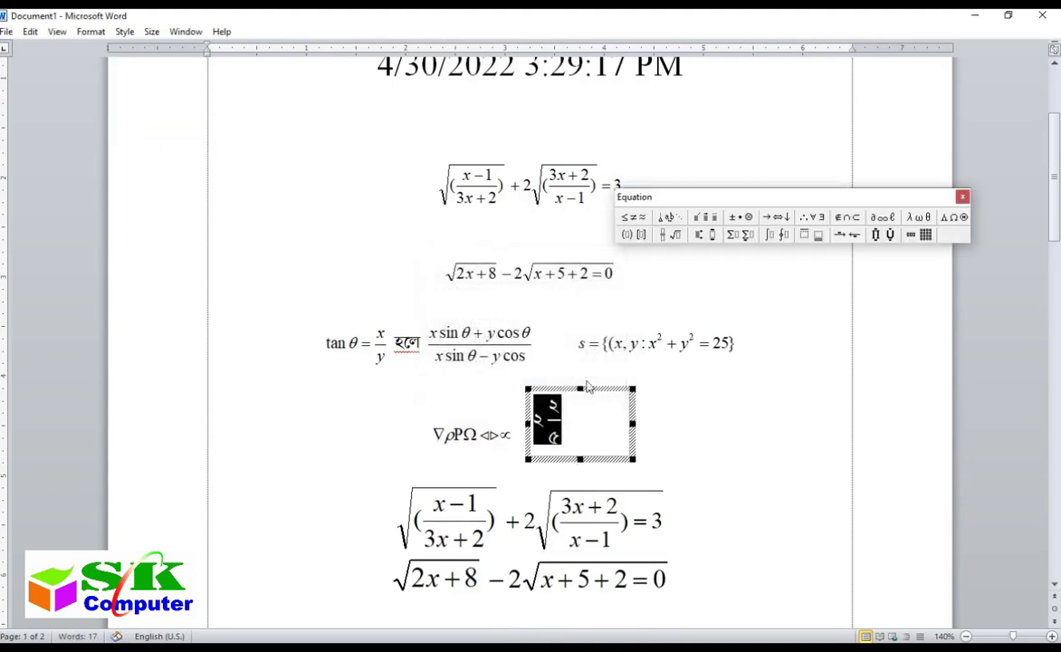
click(688, 440)
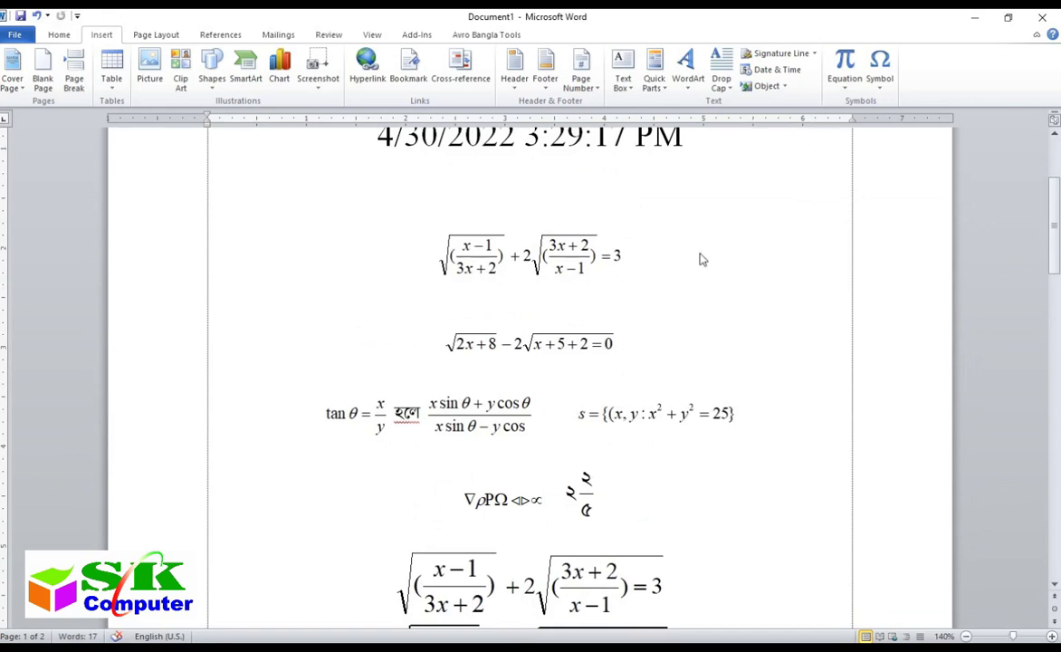
Add a new line below the mixed number and insert the open book, envelope and pencil symbols
scroll(698, 334, down, 2)
key(Return)
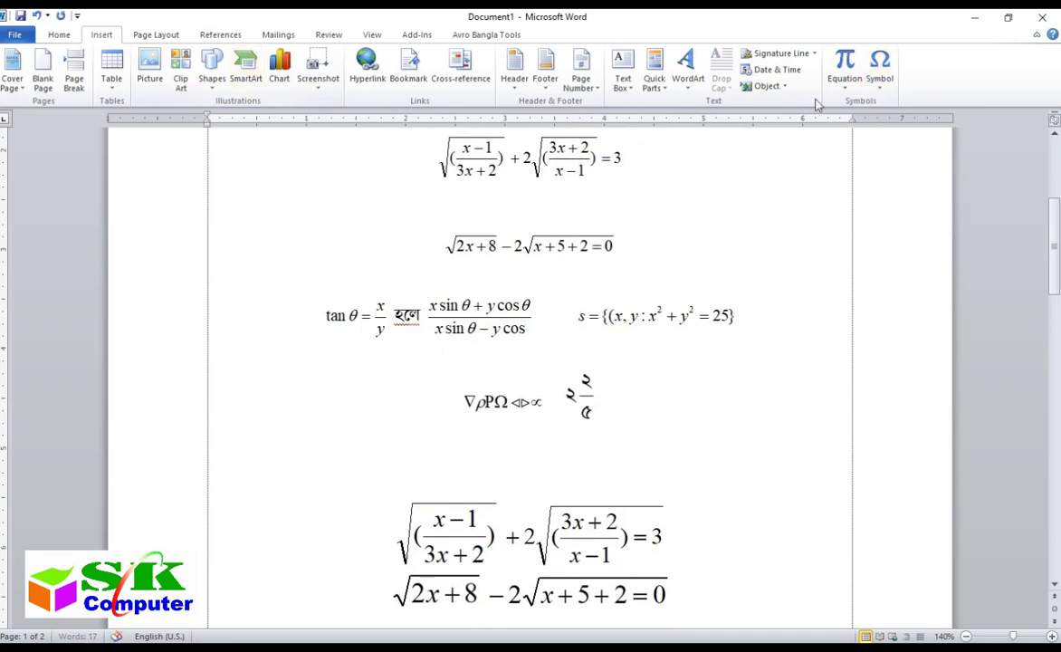
click(879, 69)
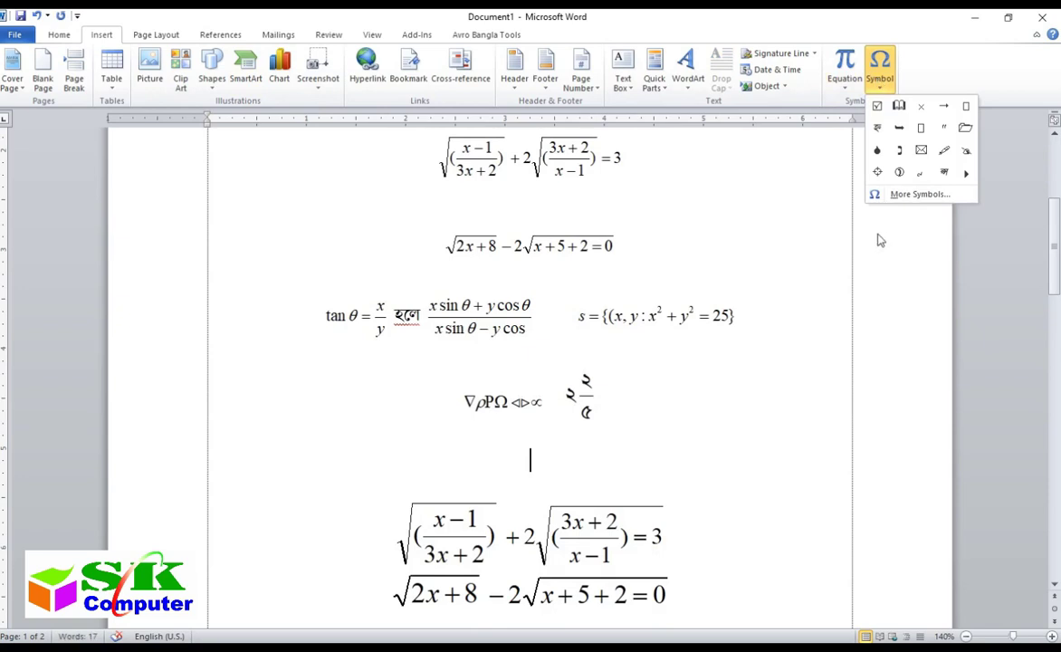
click(899, 106)
click(887, 81)
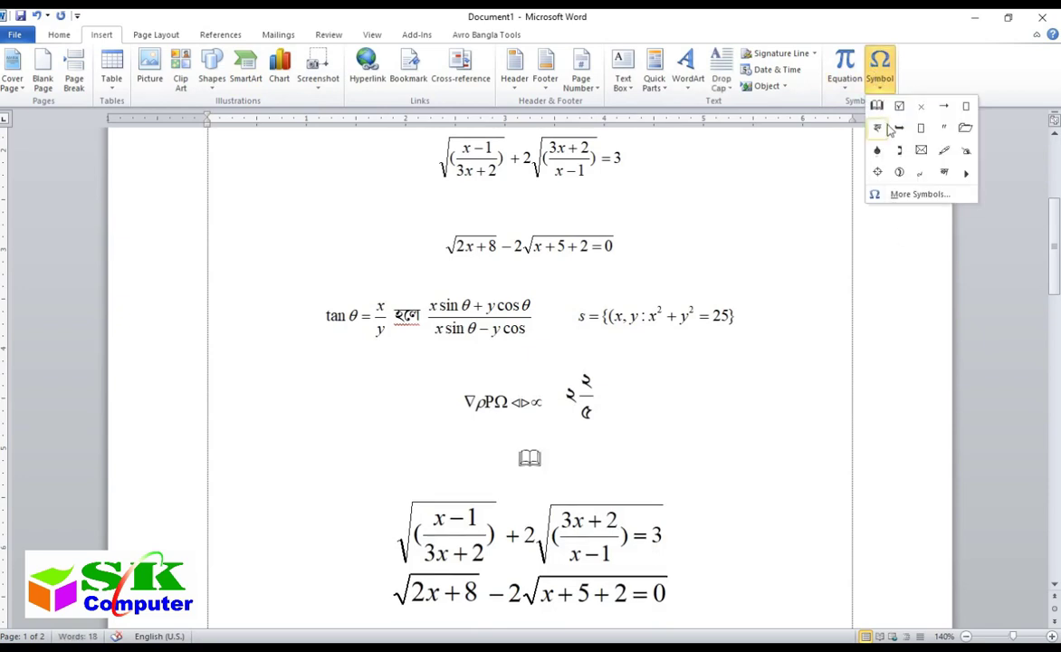
click(921, 150)
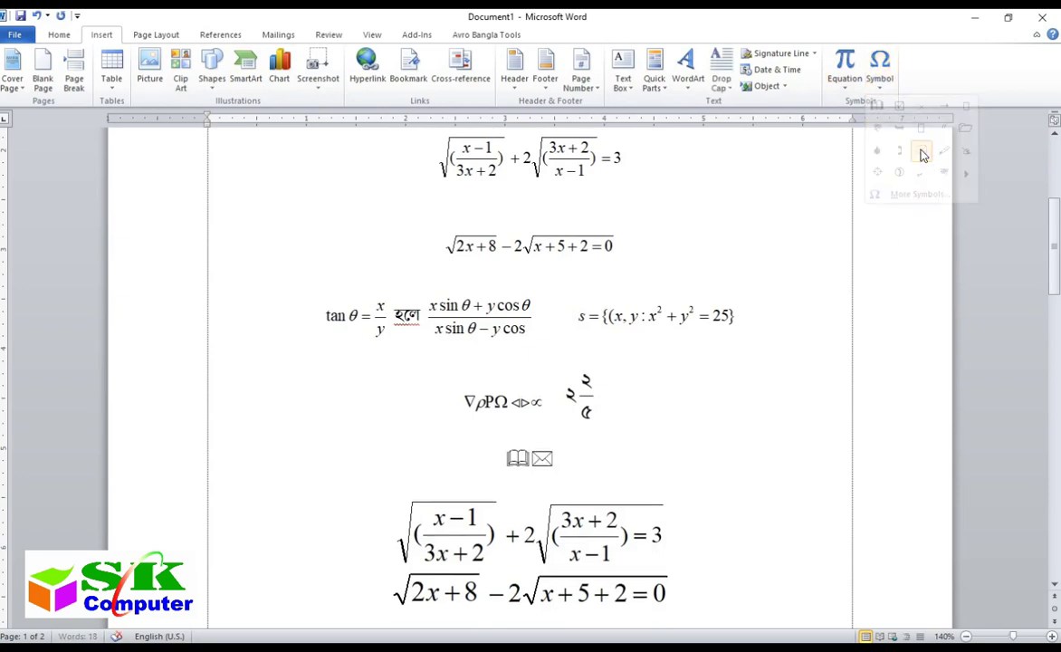
click(879, 69)
click(946, 154)
Open the full symbol selection, browse the Wingdings 2 characters and set the symbol font to Wingdings
click(879, 69)
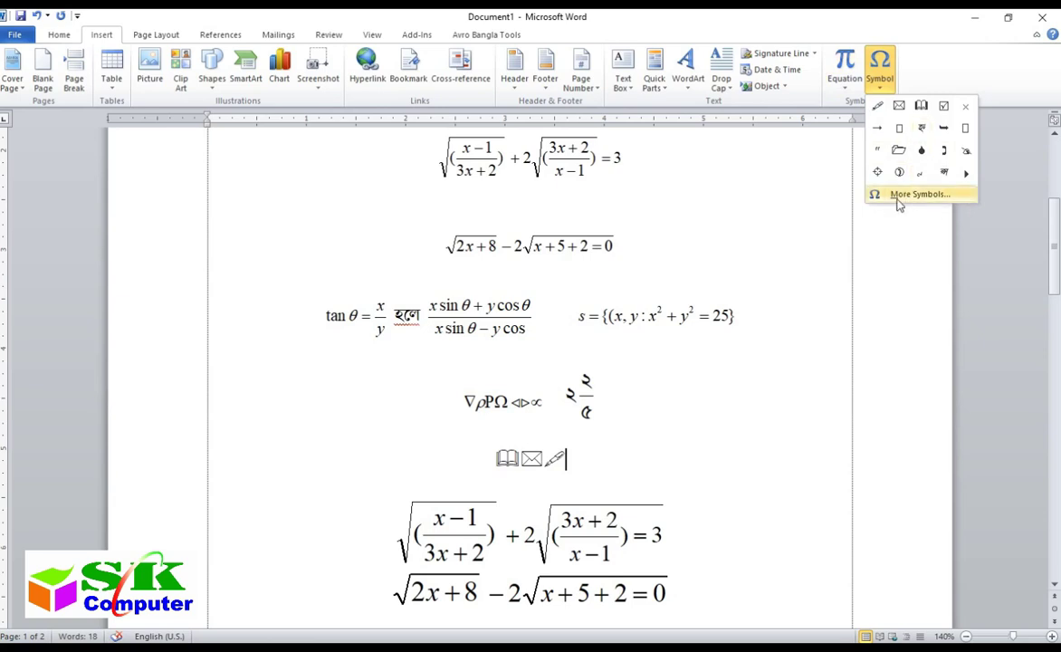
click(949, 198)
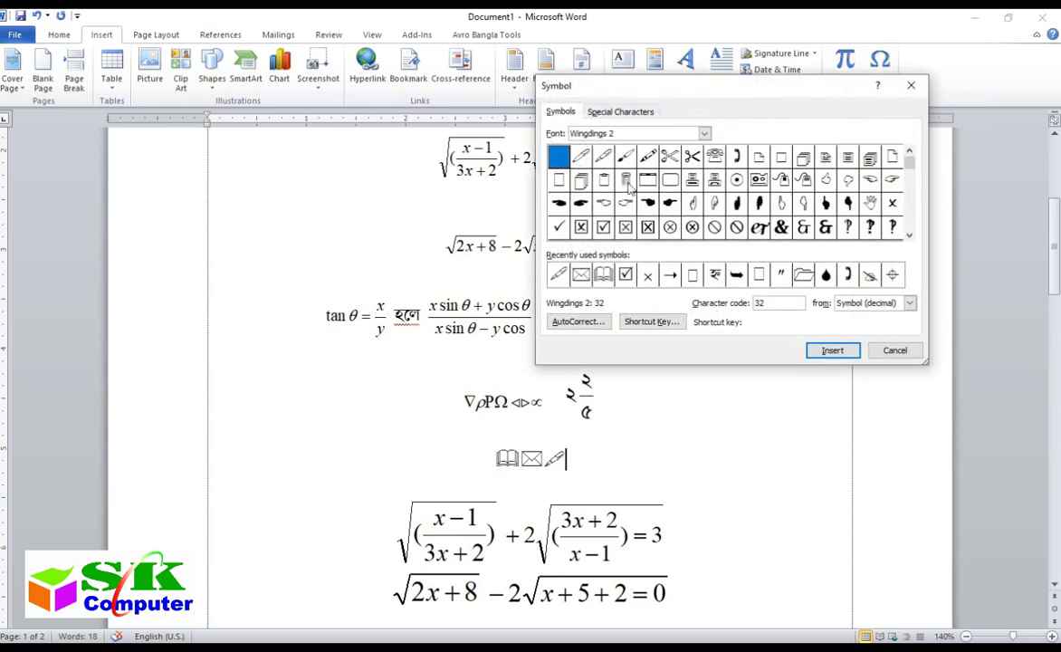
click(909, 234)
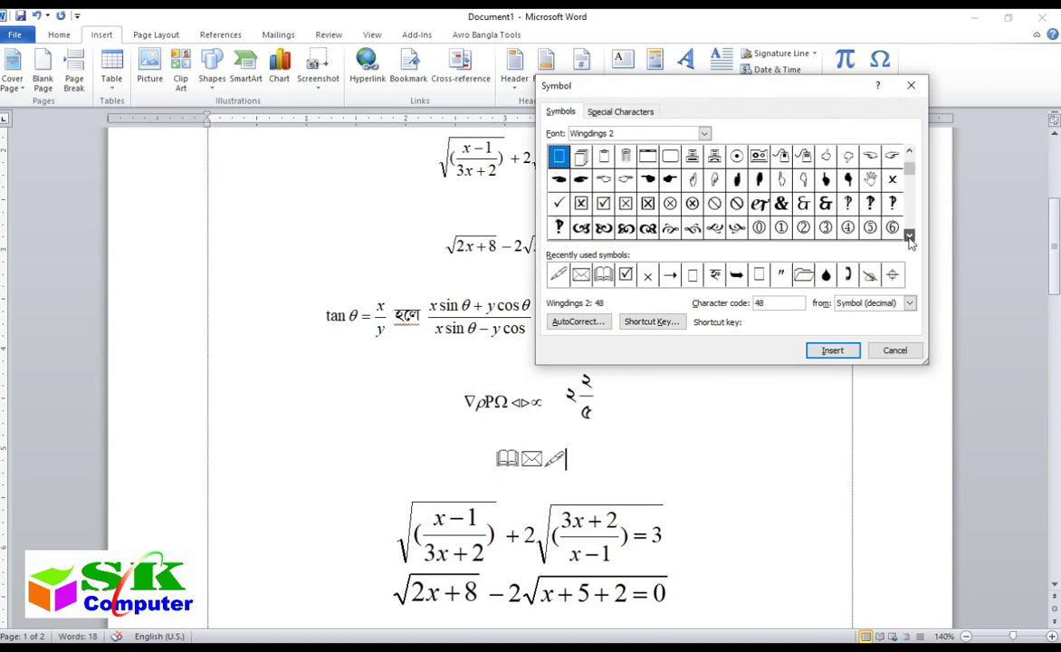
click(910, 152)
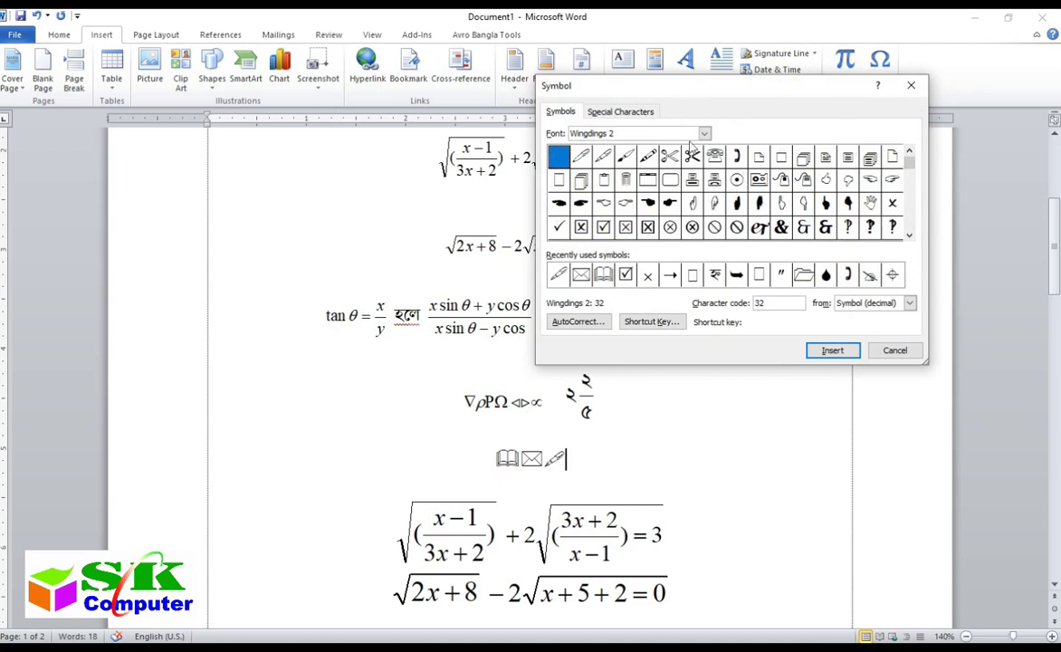
click(644, 131)
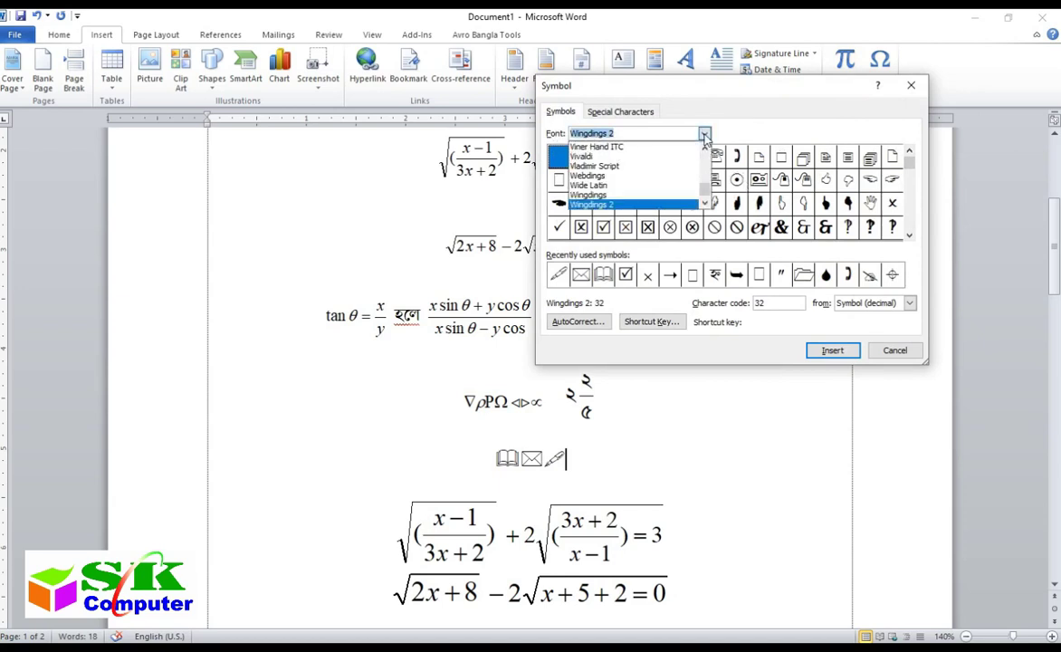
scroll(707, 170, up, 5)
mouse_move(706, 171)
mouse_down()
mouse_move(714, 199)
mouse_move(714, 179)
mouse_up()
click(705, 135)
click(705, 133)
click(623, 195)
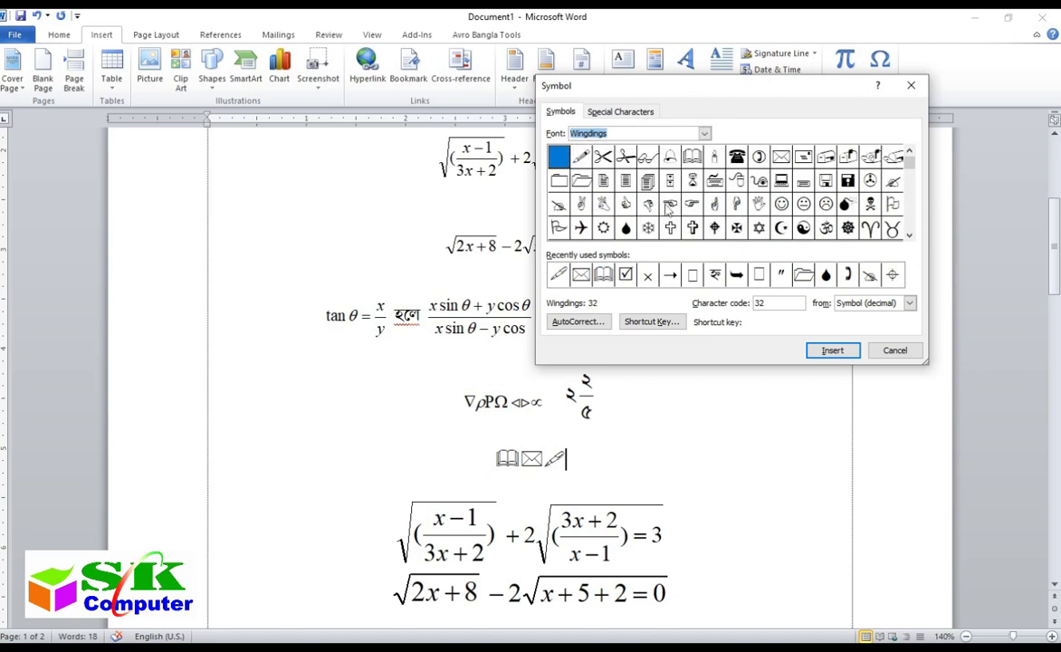